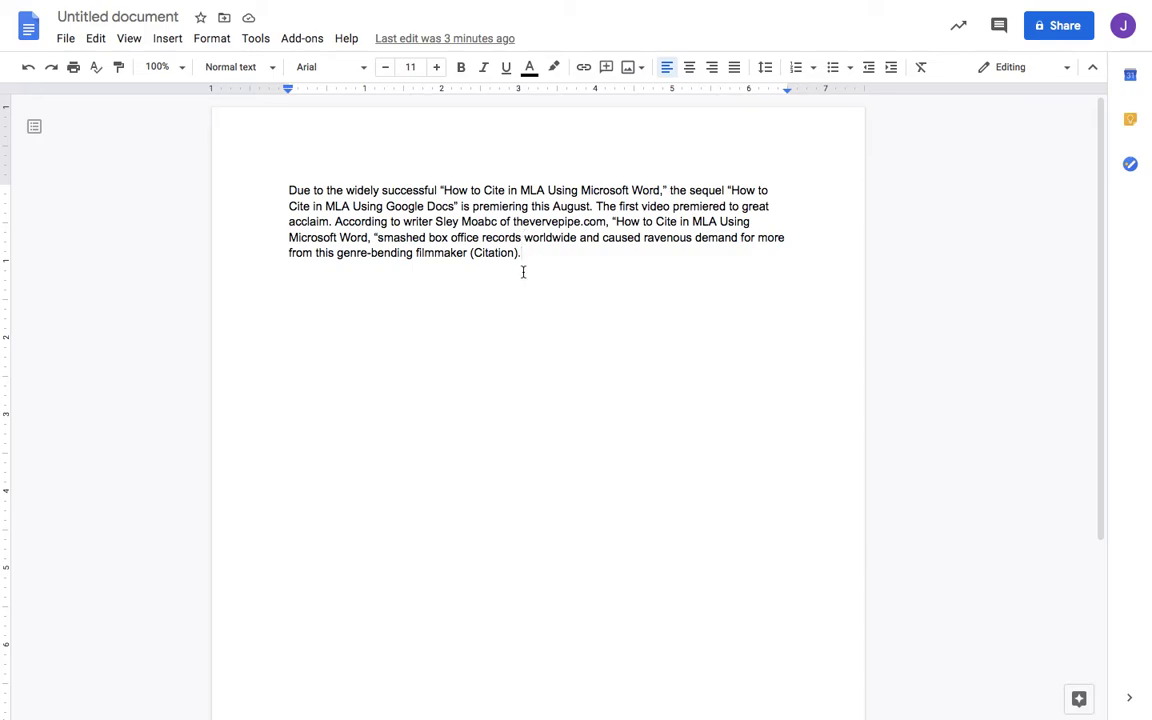
# Remove the comma and the stray quotation mark between "Microsoft Word" and "smashed" in the paragraph, leaving a single space
pyautogui.click(372, 239)
pyautogui.press('BackSpace')
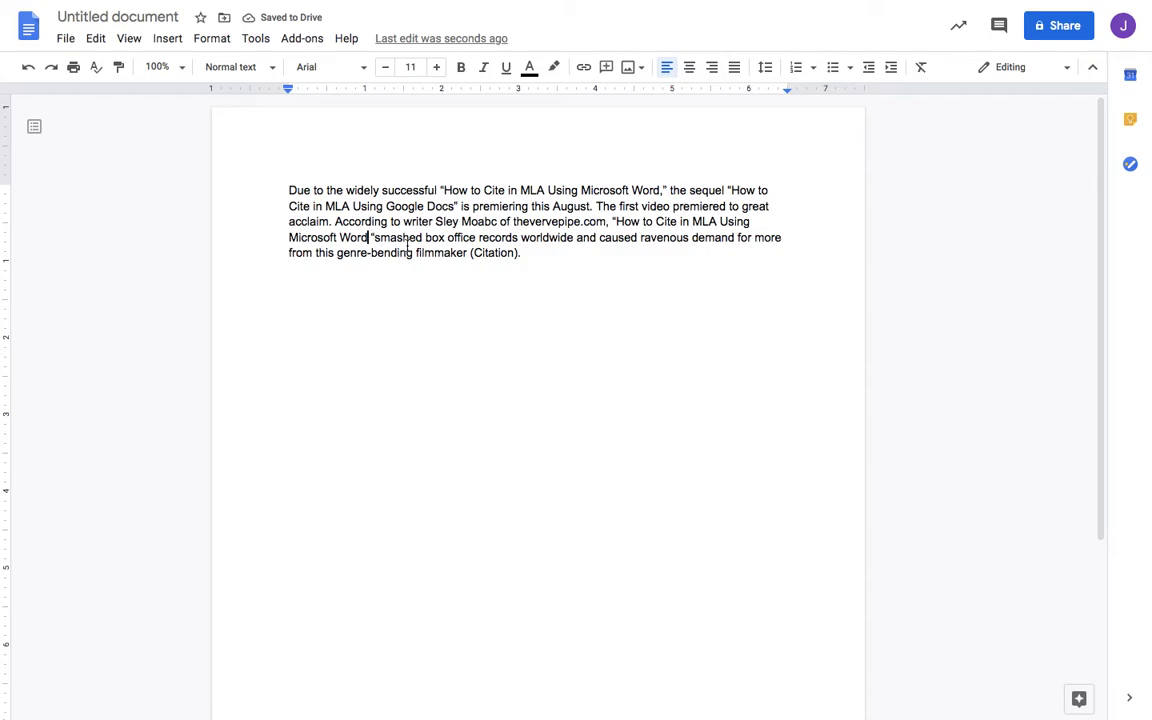
pyautogui.write('"')
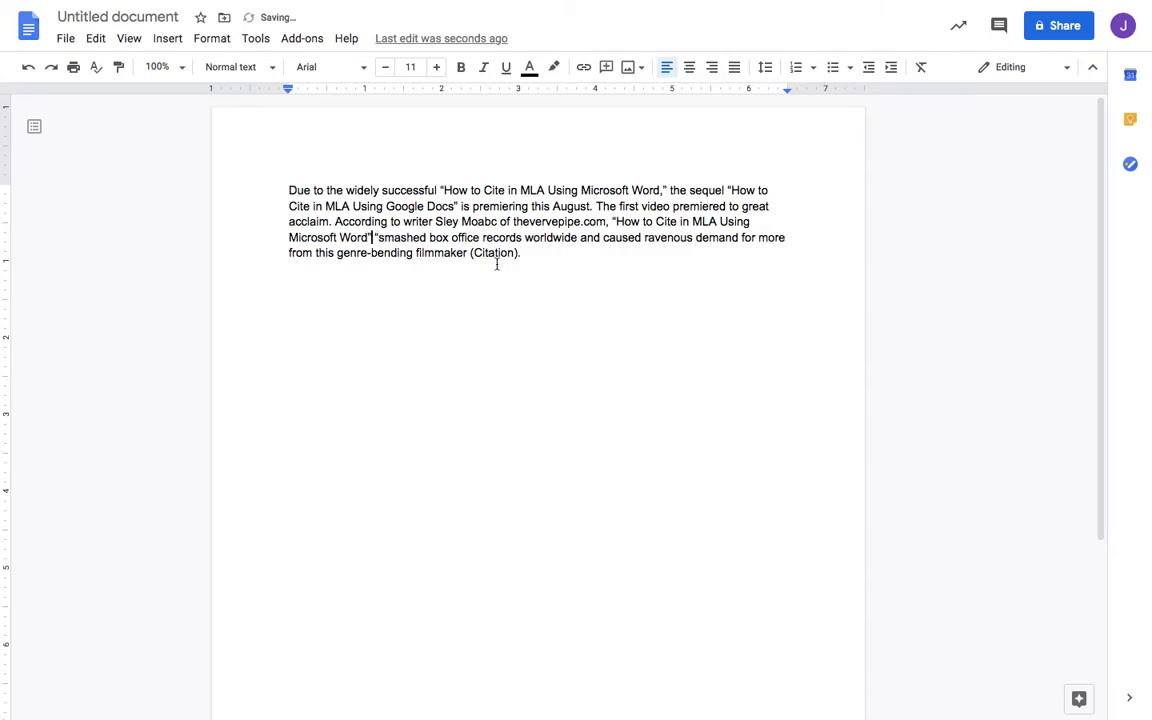
pyautogui.click(378, 238)
pyautogui.press('BackSpace')
pyautogui.press('BackSpace')
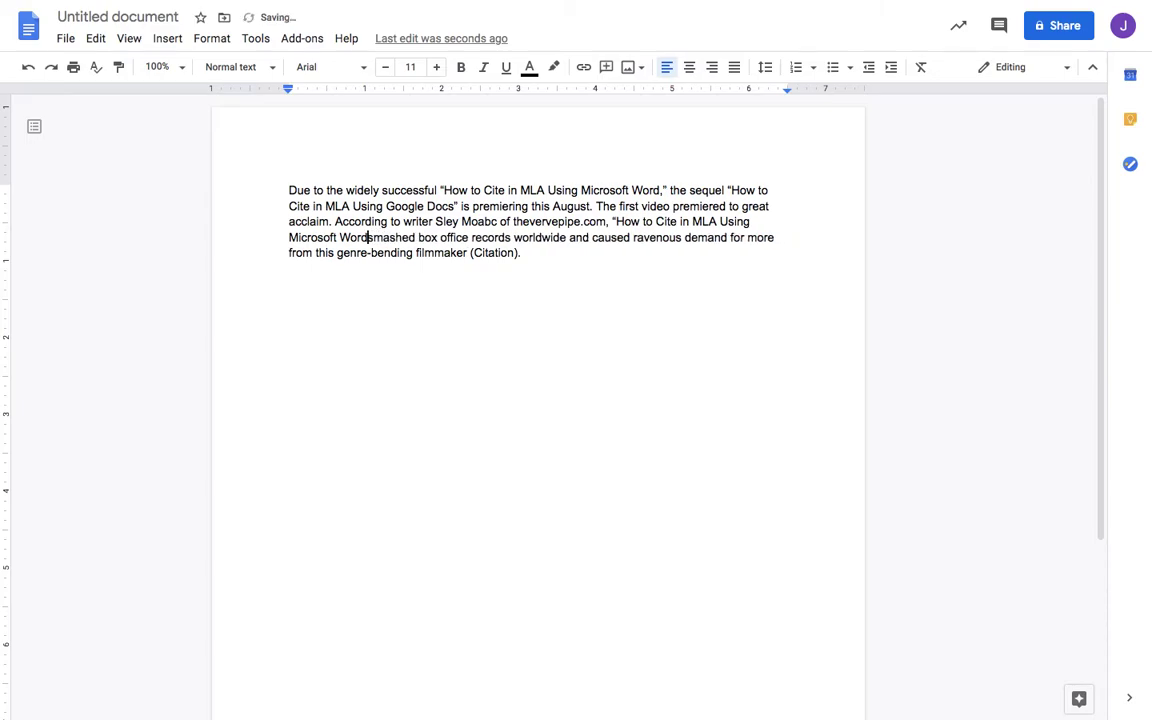
pyautogui.click(544, 253)
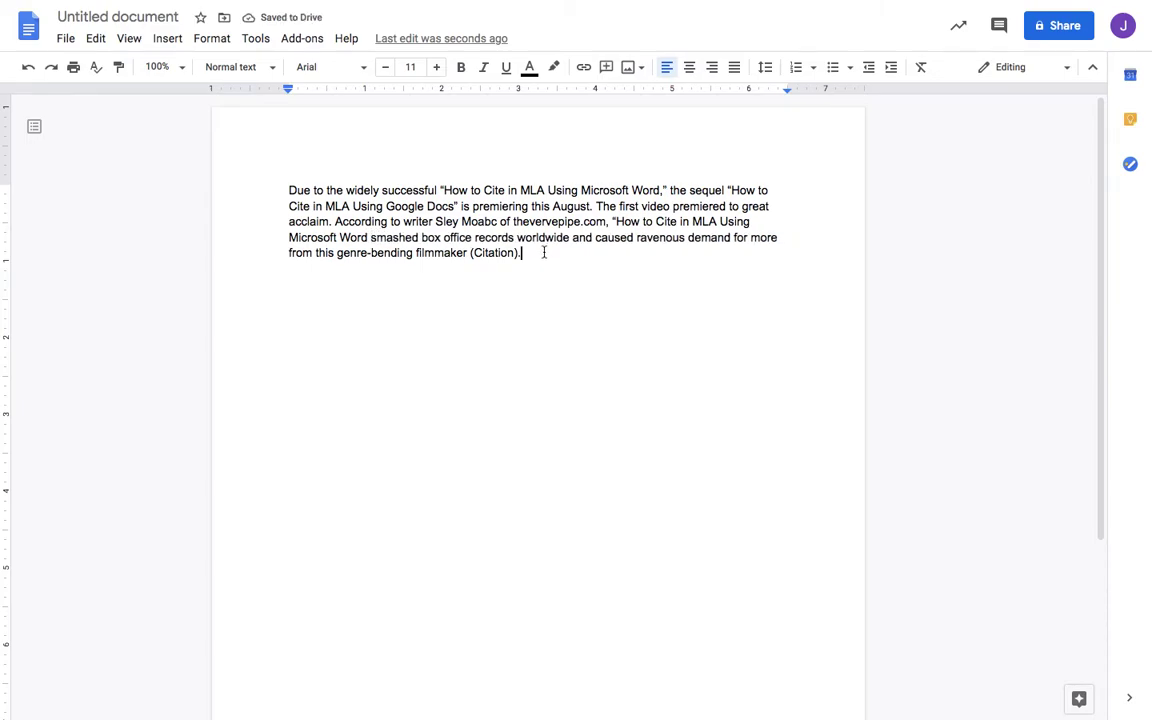
# Replace the "Citation" placeholder in the parentheses at the paragraph's end with the author's last name
pyautogui.doubleClick(488, 256)
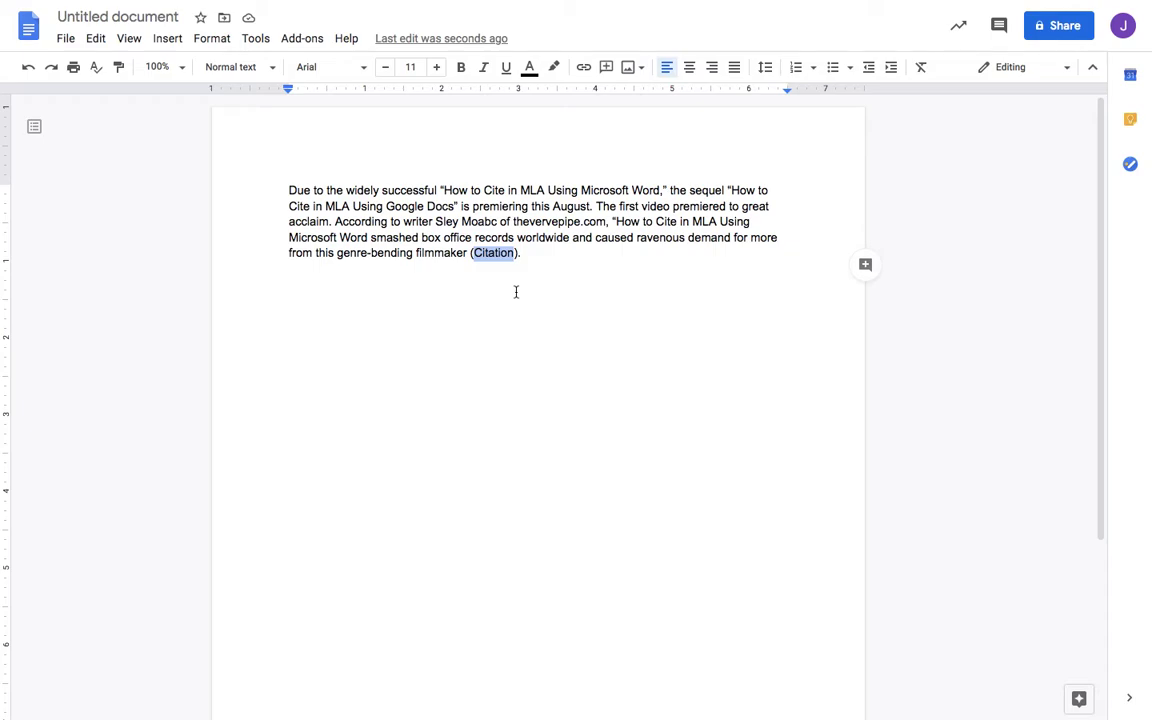
pyautogui.write('Moabc')
pyautogui.press('BackSpace')
pyautogui.press('BackSpace')
pyautogui.write('bc')
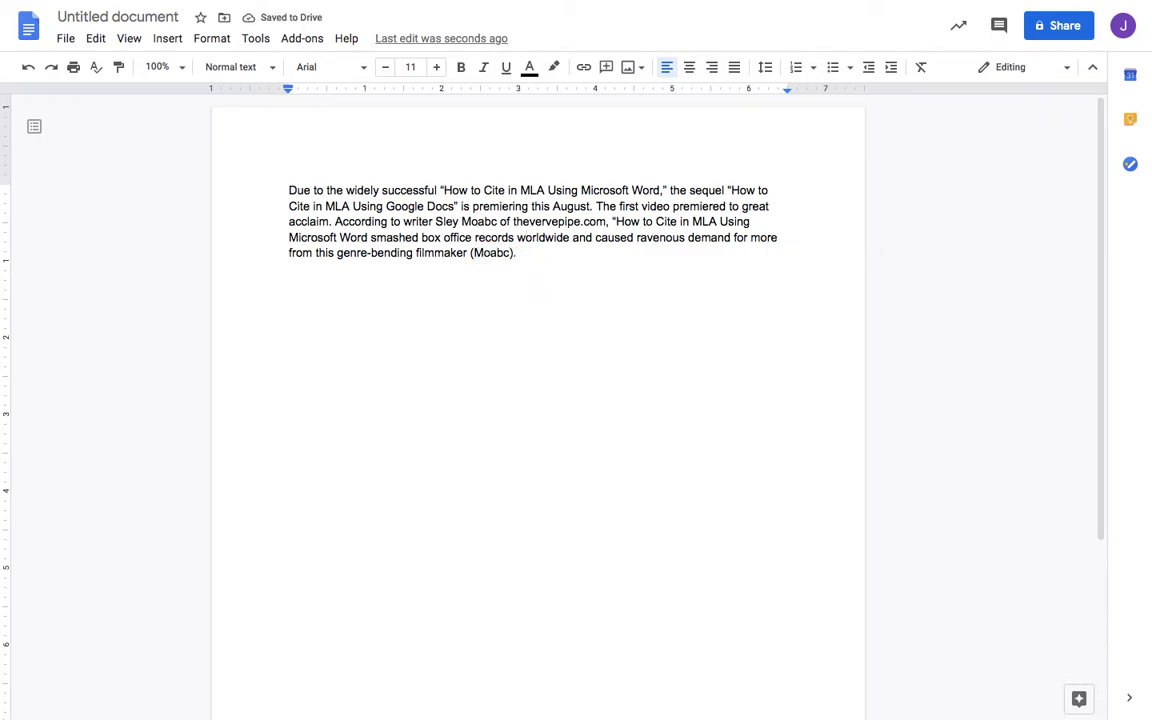
# Add the heading "Works Cited Page/Bibliography" a few lines below the paragraph
pyautogui.press('Return')
pyautogui.press('Return')
pyautogui.press('Return')
pyautogui.write('Works Cit')
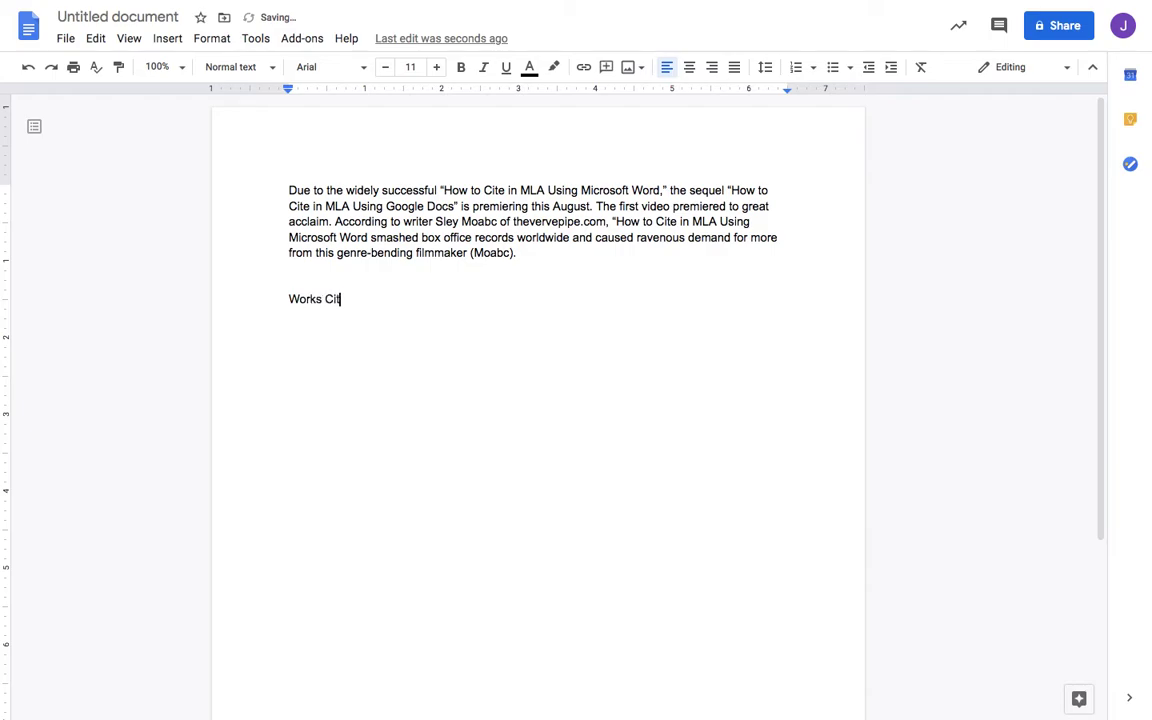
pyautogui.write('ed Page/Bibliogra')
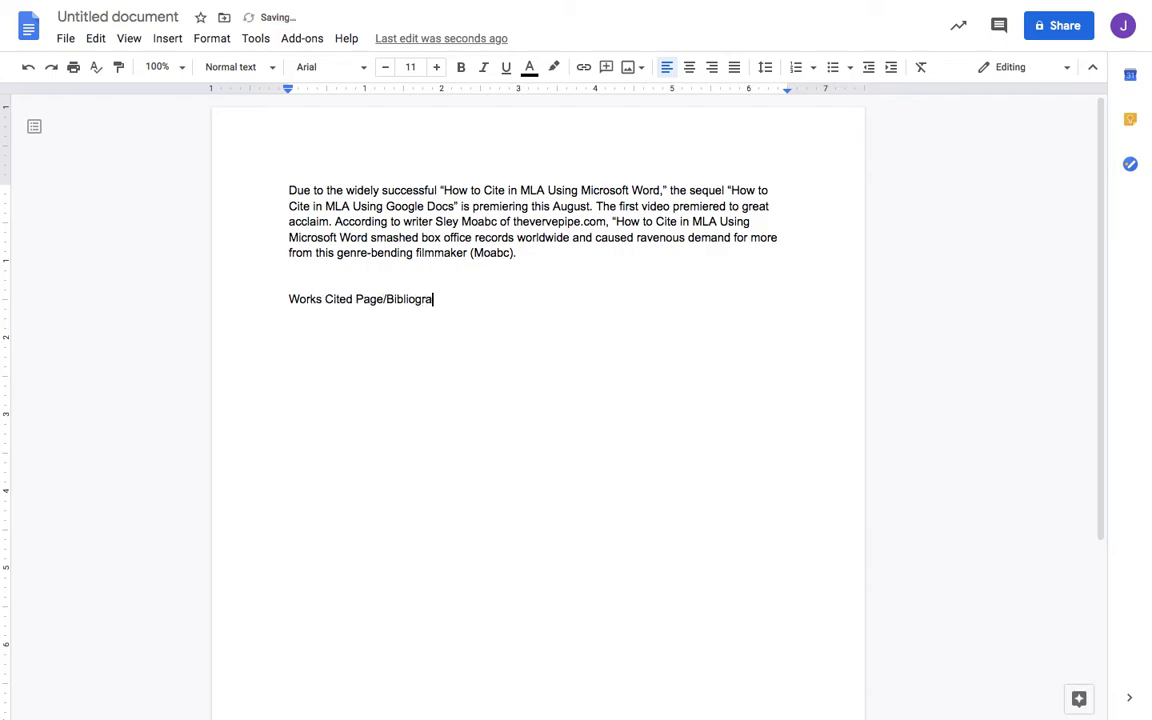
pyautogui.write('phy')
# Start a bibliography entry under the heading with the author's last and first name, the title "Great MLA Video," and thevervepipe.com
pyautogui.press('Return')
pyautogui.press('Return')
pyautogui.write('Sley')
pyautogui.press('BackSpace')
pyautogui.press('BackSpace')
pyautogui.press('BackSpace')
pyautogui.press('BackSpace')
pyautogui.write('MOa')
pyautogui.press('BackSpace')
pyautogui.press('BackSpace')
pyautogui.write('oabc, Sley. "Great M')
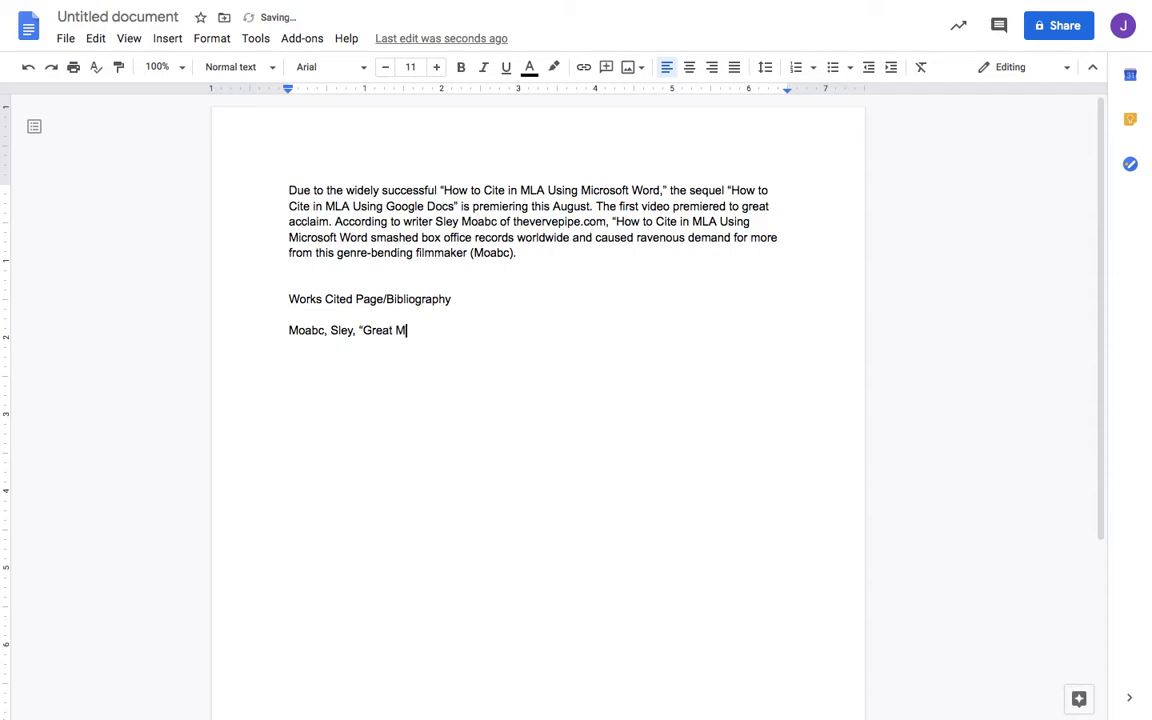
pyautogui.write('LA Video," ')
pyautogui.write('thever')
pyautogui.write('vepipe.com')
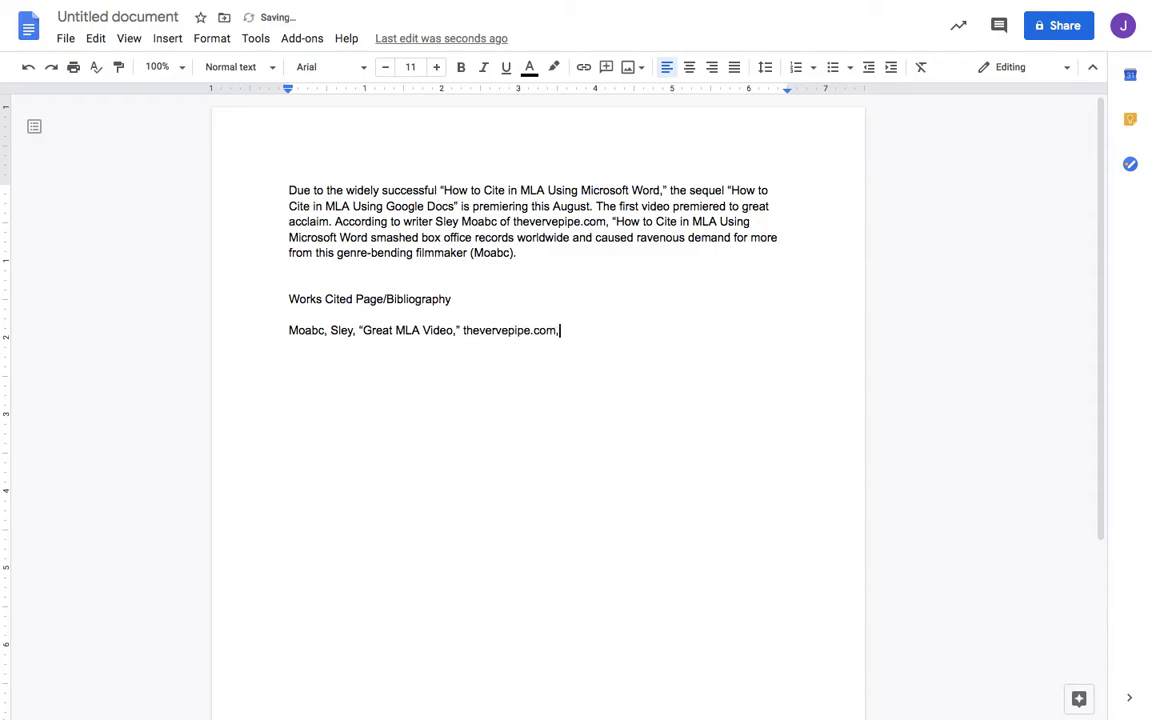
# Add the publication date December 25, 2019, and the words "Accessed on" to the bibliography entry
pyautogui.write(', December 25, 2020')
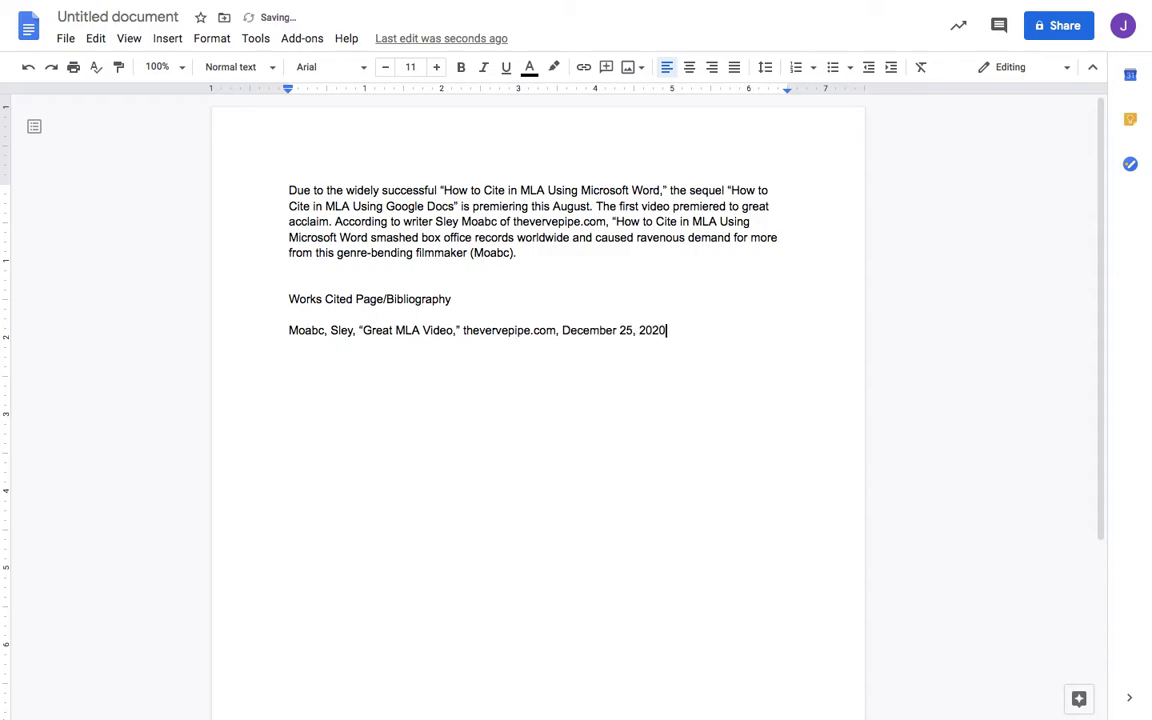
pyautogui.press('BackSpace')
pyautogui.press('BackSpace')
pyautogui.press('BackSpace')
pyautogui.write('019')
pyautogui.write('. Accessed on')
# Insert "Website." before "Accessed on" and finish the bibliography entry with the access date October 8, 2020
pyautogui.click(671, 330)
pyautogui.write('web')
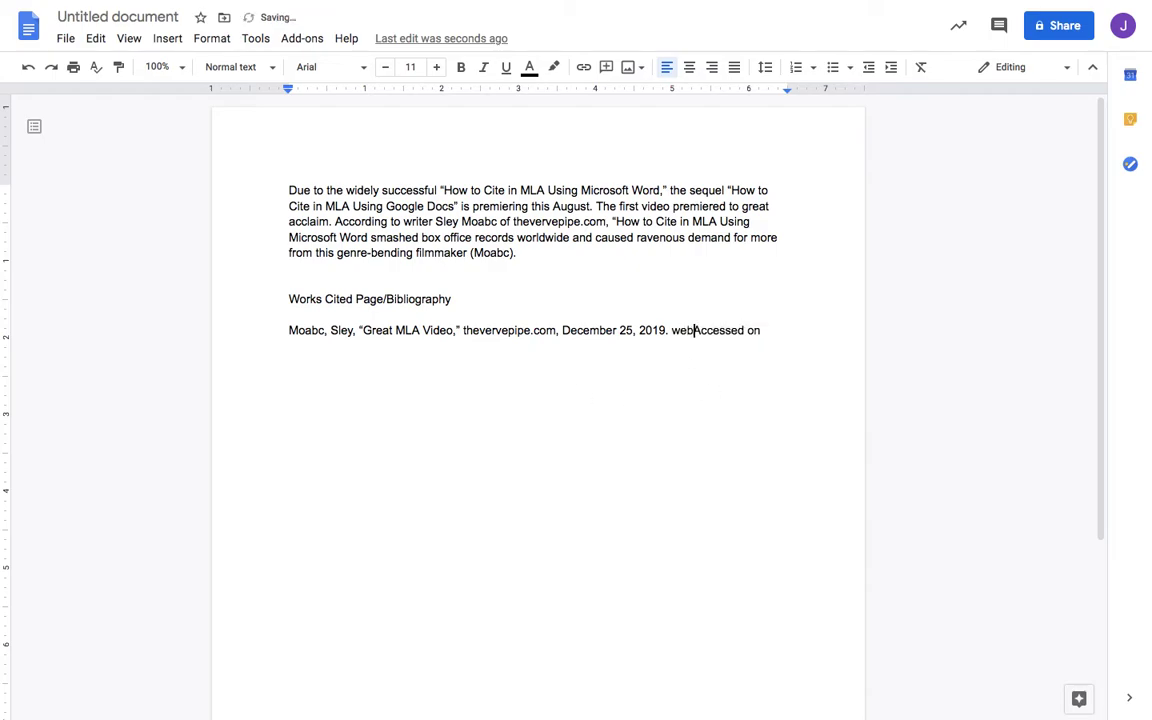
pyautogui.press('BackSpace')
pyautogui.press('BackSpace')
pyautogui.press('BackSpace')
pyautogui.write('WE')
pyautogui.press('BackSpace')
pyautogui.write('ebsite.')
pyautogui.click(786, 331)
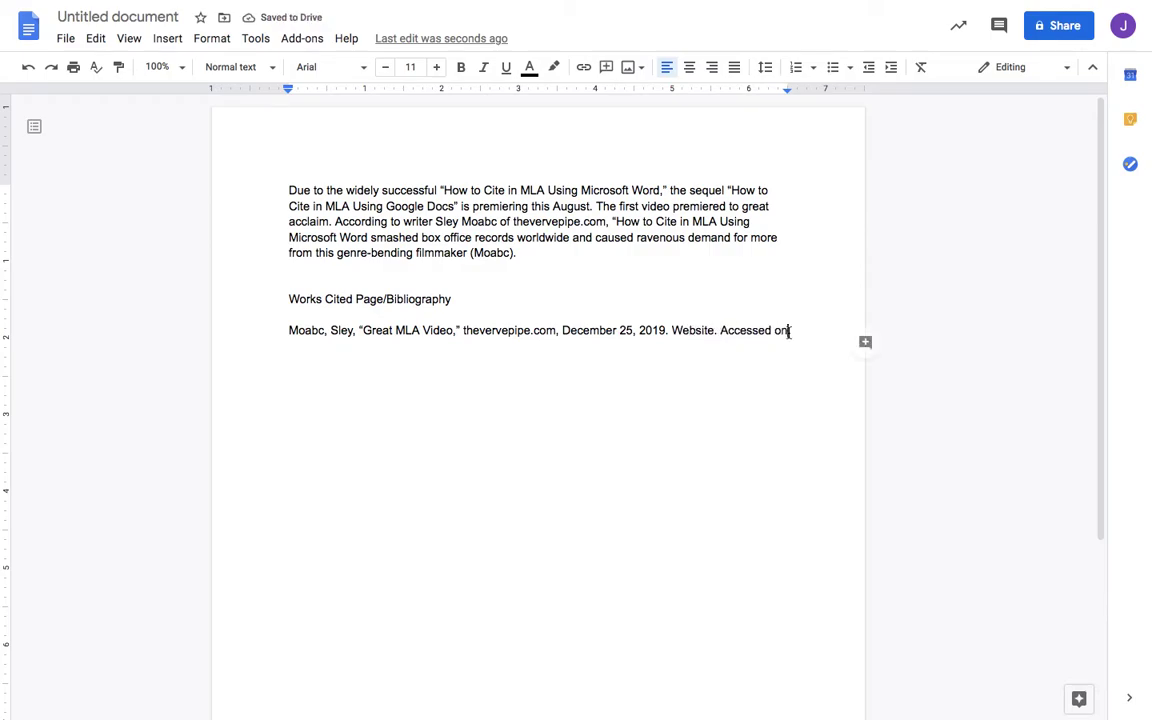
pyautogui.write('October')
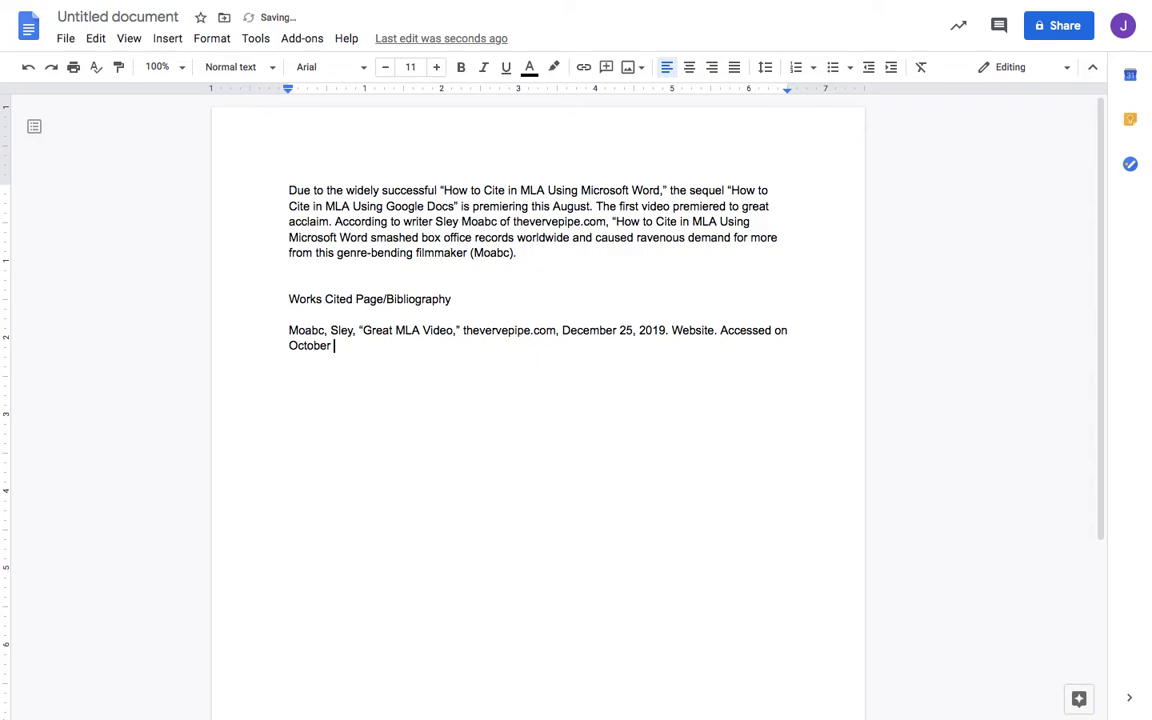
pyautogui.write(' 8, 2020.')
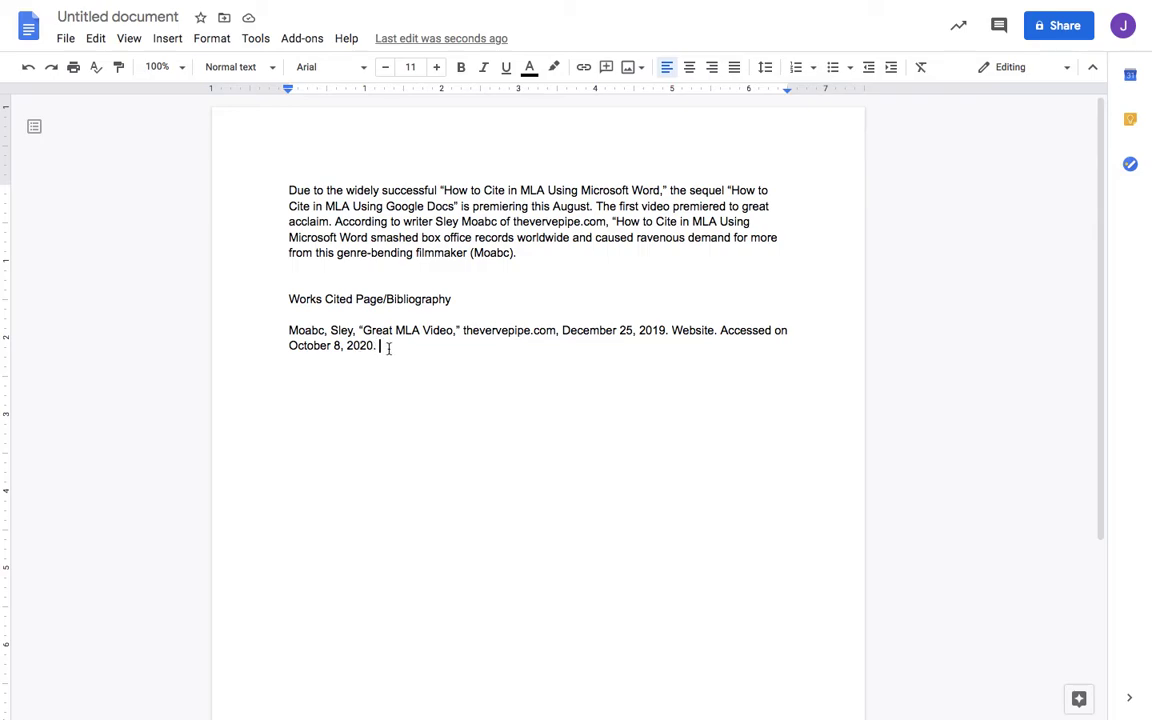
# Delete the manually written bibliography entry and its "Works Cited Page/Bibliography" heading
pyautogui.moveTo(378, 345); pyautogui.dragTo(282, 312)
pyautogui.press('BackSpace')
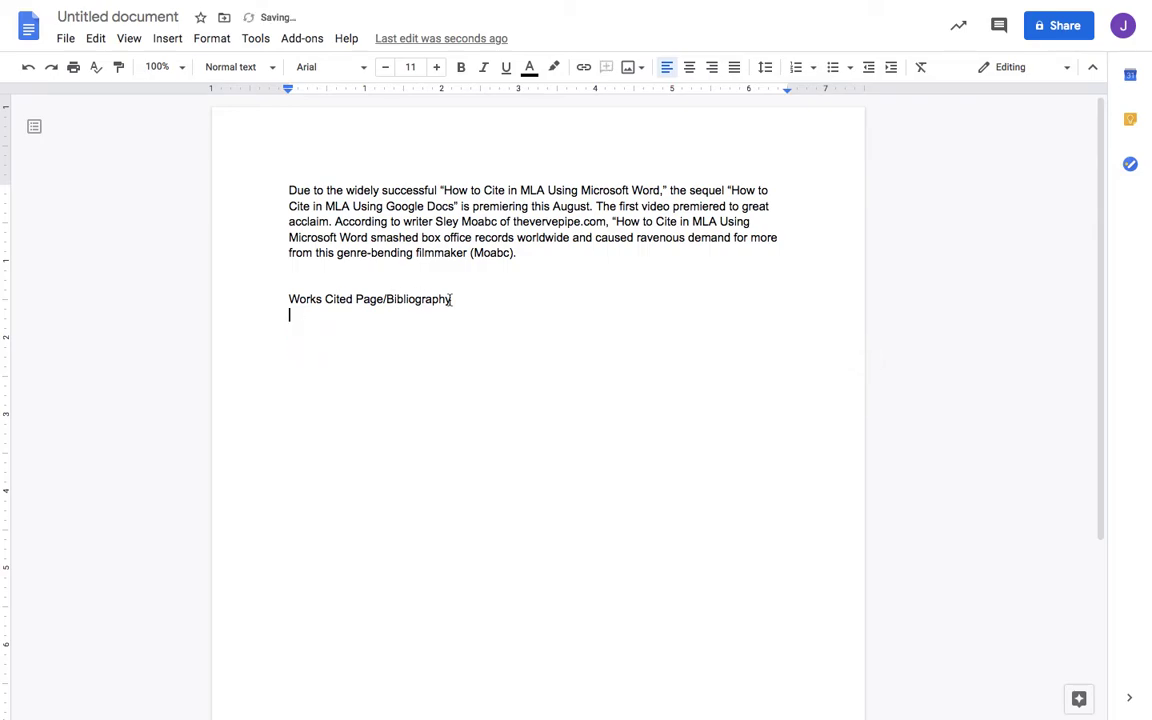
pyautogui.press('BackSpace')
pyautogui.hotkey('ctrl', 'shift', 'Left')
pyautogui.hotkey('ctrl', 'shift', 'Left')
pyautogui.hotkey('ctrl', 'shift', 'Left')
pyautogui.hotkey('ctrl', 'shift', 'Left')
pyautogui.hotkey('ctrl', 'shift', 'Left')
pyautogui.press('BackSpace')
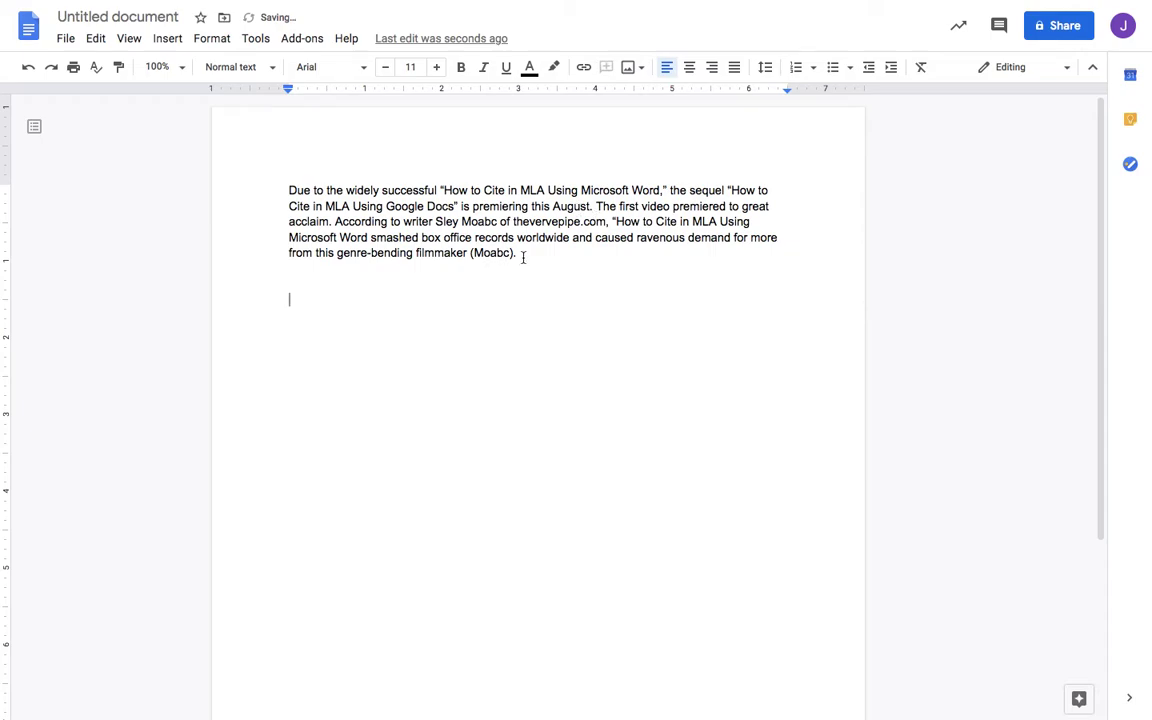
# Remove the blank lines and the author's parenthetical citation, then end the sentence after "filmmaker" with a closing quotation mark and "(Citation)."
pyautogui.press('BackSpace')
pyautogui.press('BackSpace')
pyautogui.press('BackSpace')
pyautogui.press('BackSpace')
pyautogui.press('BackSpace')
pyautogui.press('BackSpace')
pyautogui.press('BackSpace')
pyautogui.press('BackSpace')
pyautogui.press('BackSpace')
pyautogui.write('(C')
pyautogui.press('BackSpace')
pyautogui.write('Citation)')
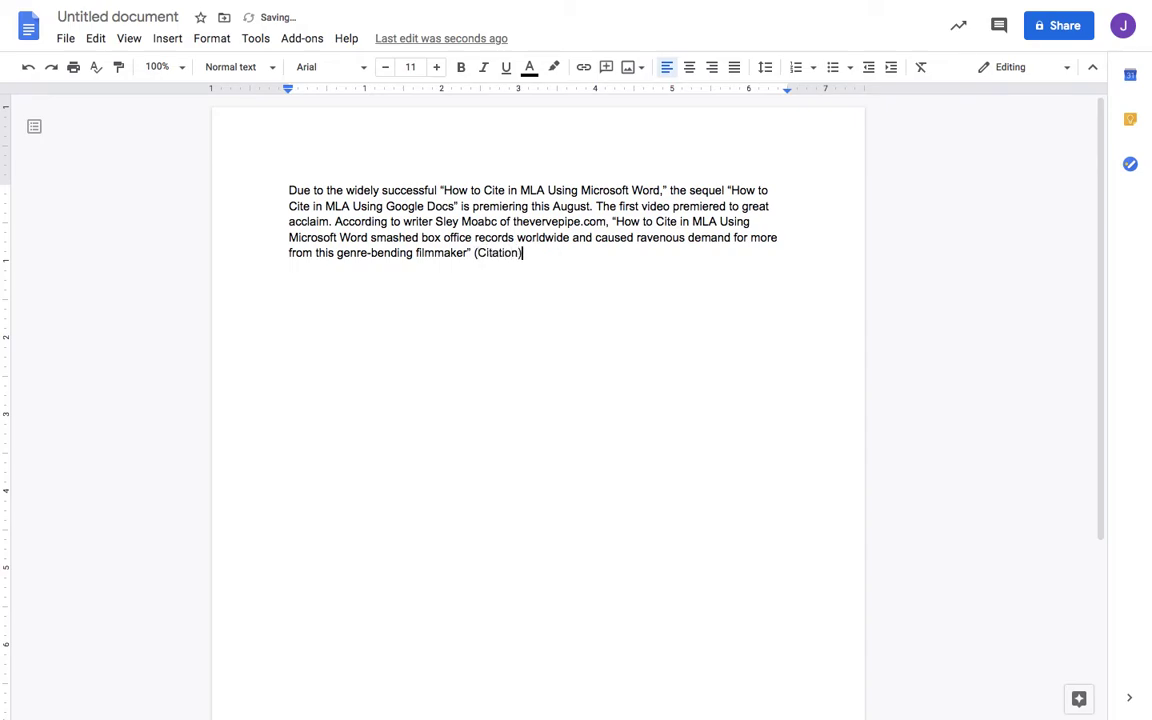
pyautogui.write('.')
# Open the document's citations tool and choose MLA as the citation style
pyautogui.click(257, 40)
pyautogui.click(329, 172)
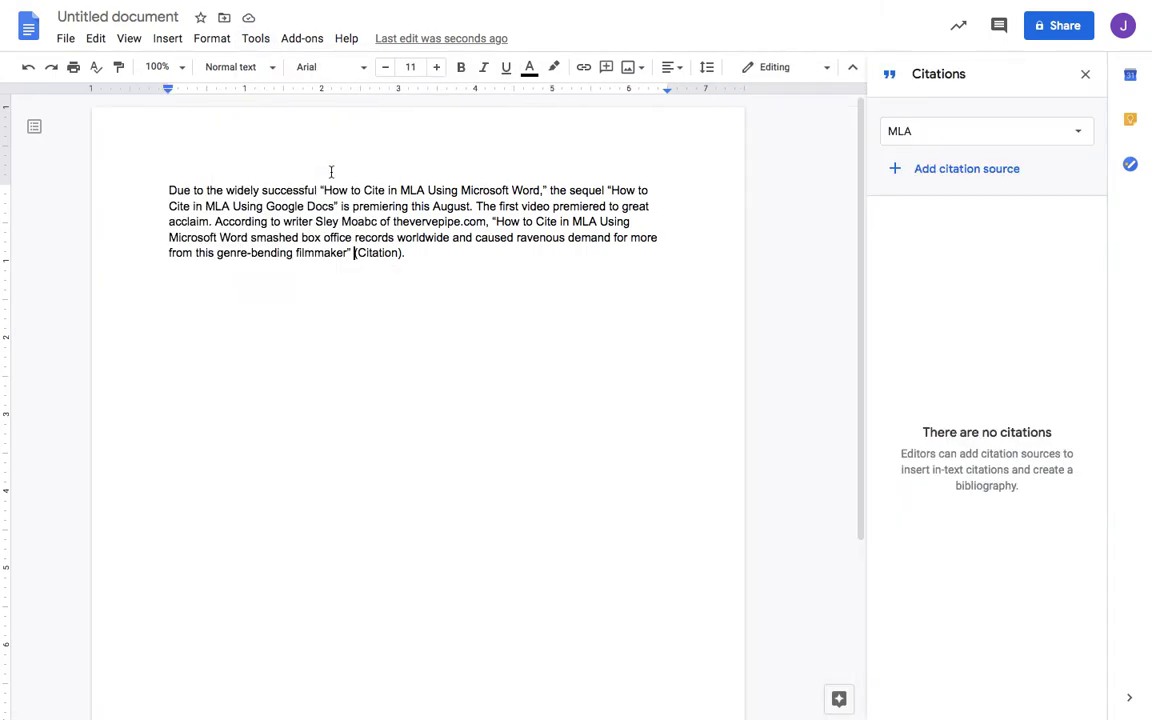
pyautogui.click(985, 136)
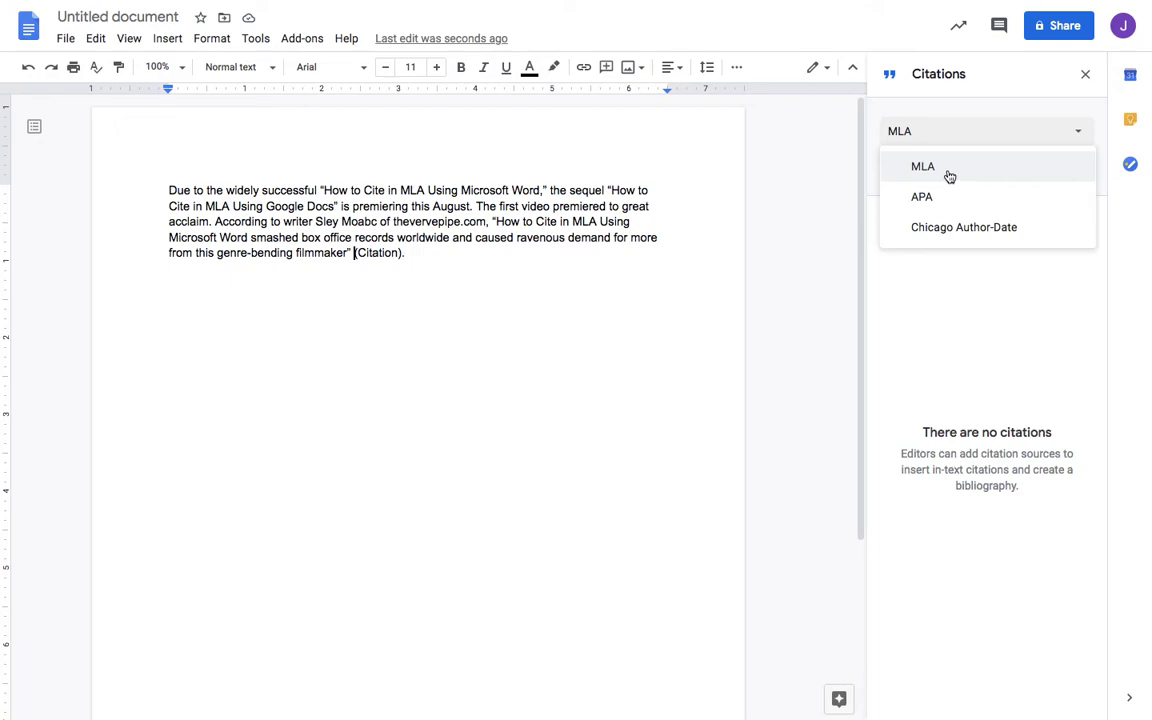
pyautogui.click(948, 176)
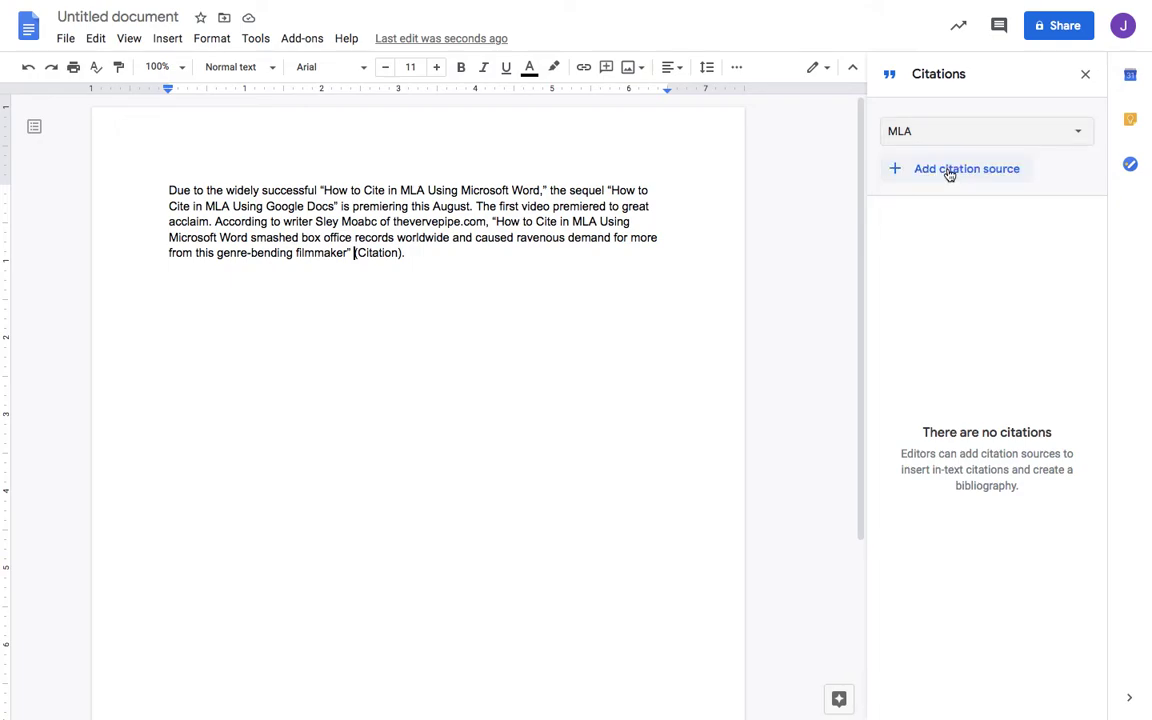
# Start a new citation source with Website as both the source type and the access method
pyautogui.click(950, 174)
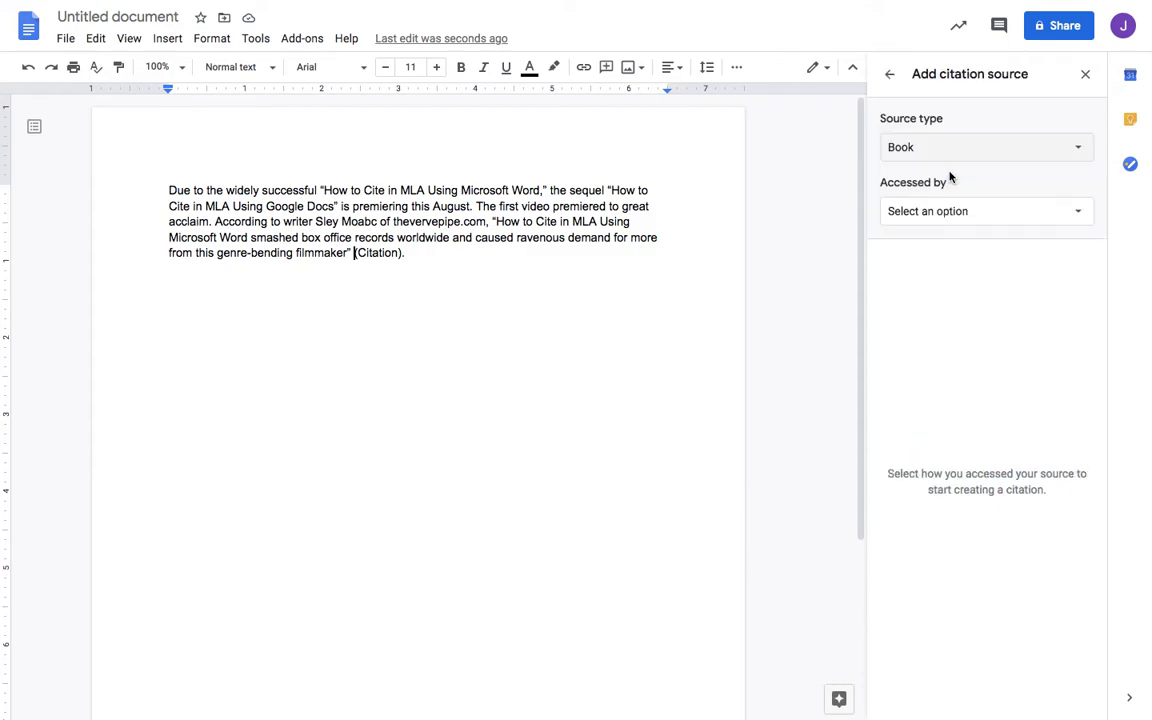
pyautogui.click(949, 152)
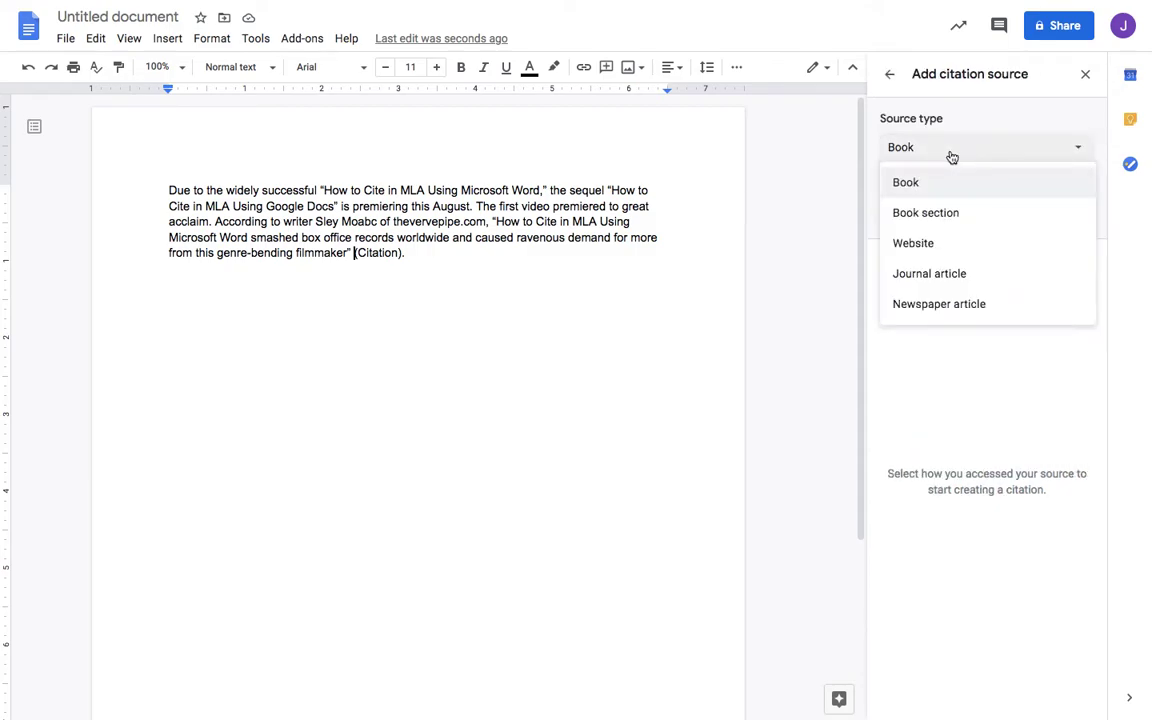
pyautogui.click(938, 245)
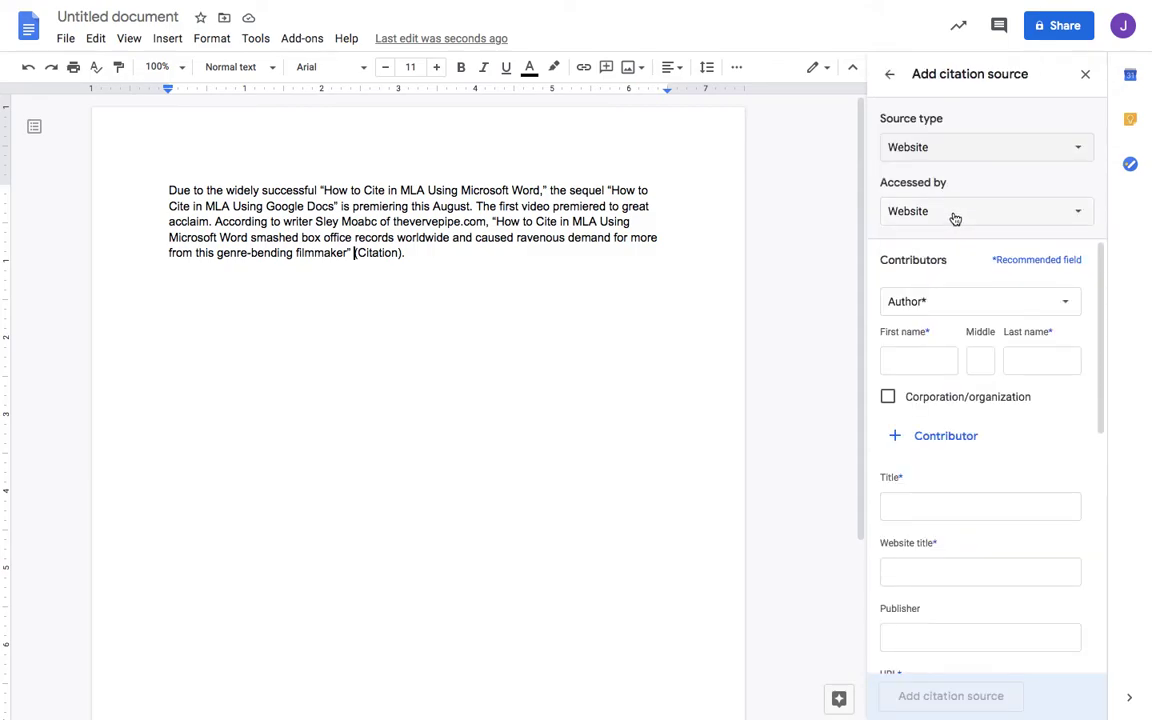
pyautogui.click(955, 214)
pyautogui.click(955, 215)
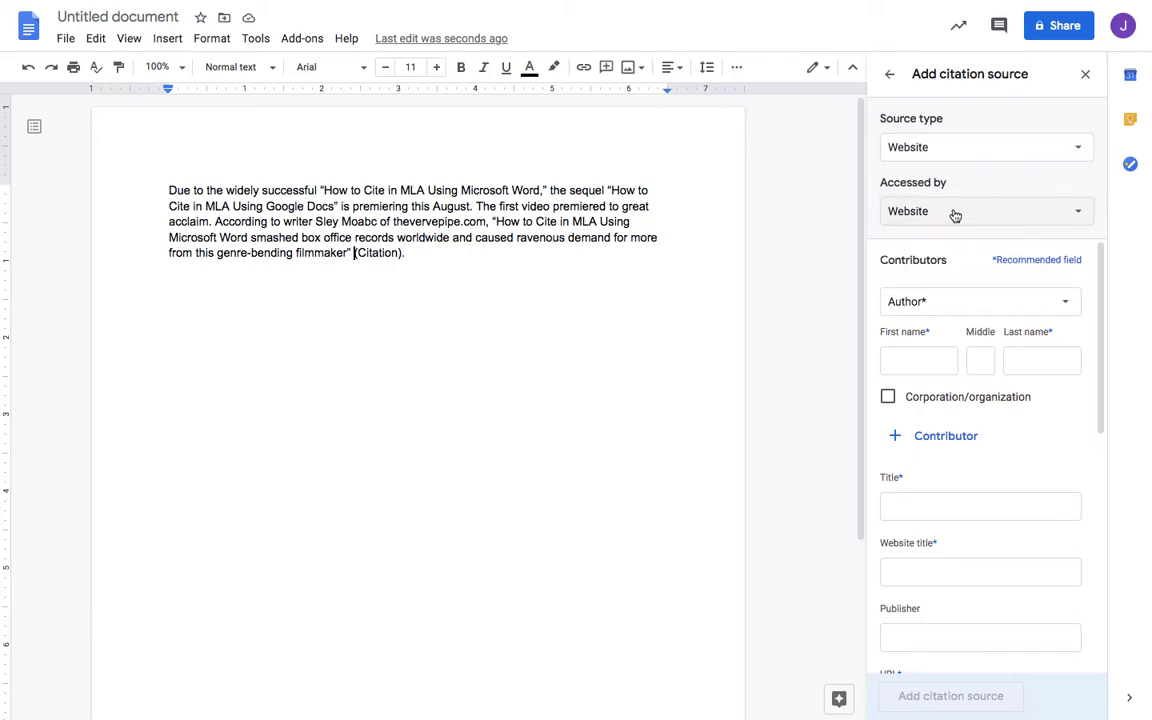
# Keep the contributor role as Author and enter the author's first and last name
pyautogui.click(962, 310)
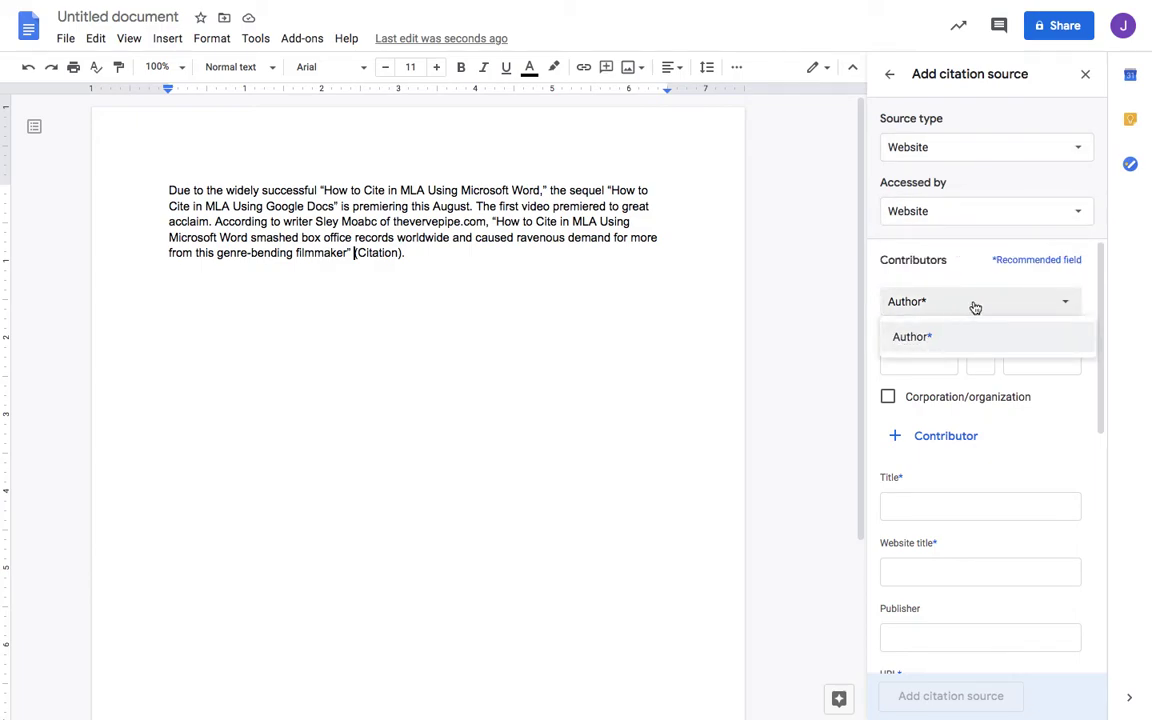
pyautogui.click(1002, 336)
pyautogui.click(928, 358)
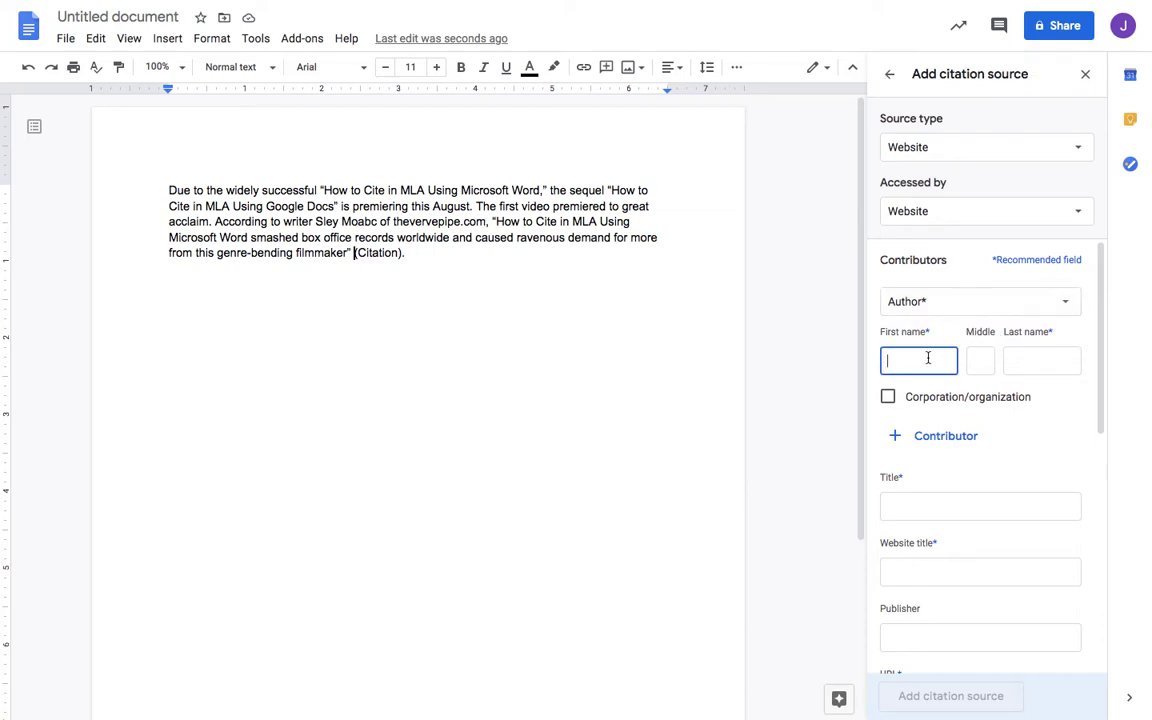
pyautogui.write('Sley')
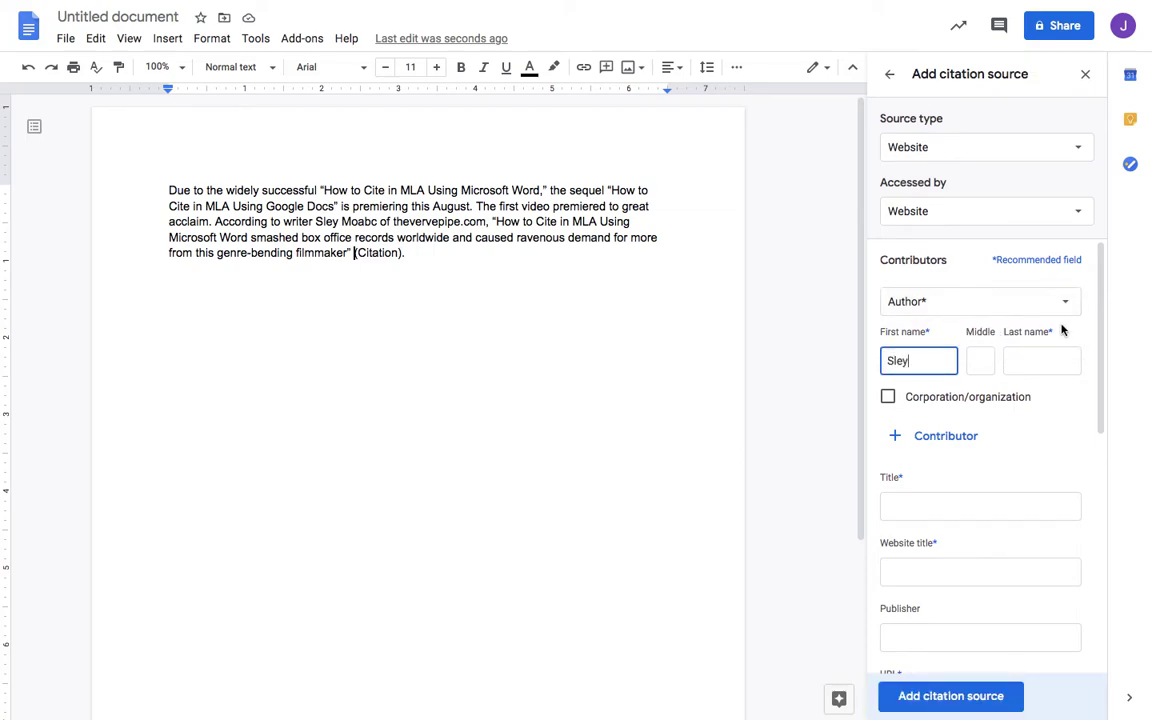
pyautogui.click(1044, 362)
pyautogui.write('M')
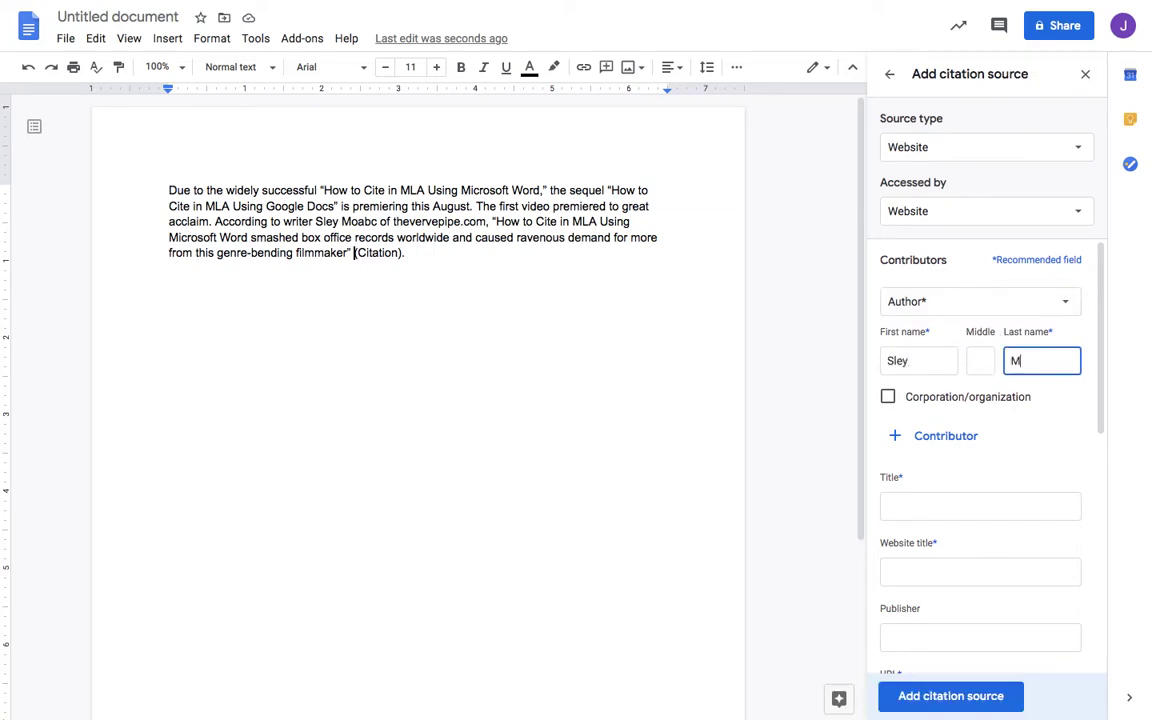
pyautogui.write('oabc')
# Set the source's title to Great MLA Video, without quotation marks, and its website title to thevervepipe.com
pyautogui.scroll(-1, 837, 410)
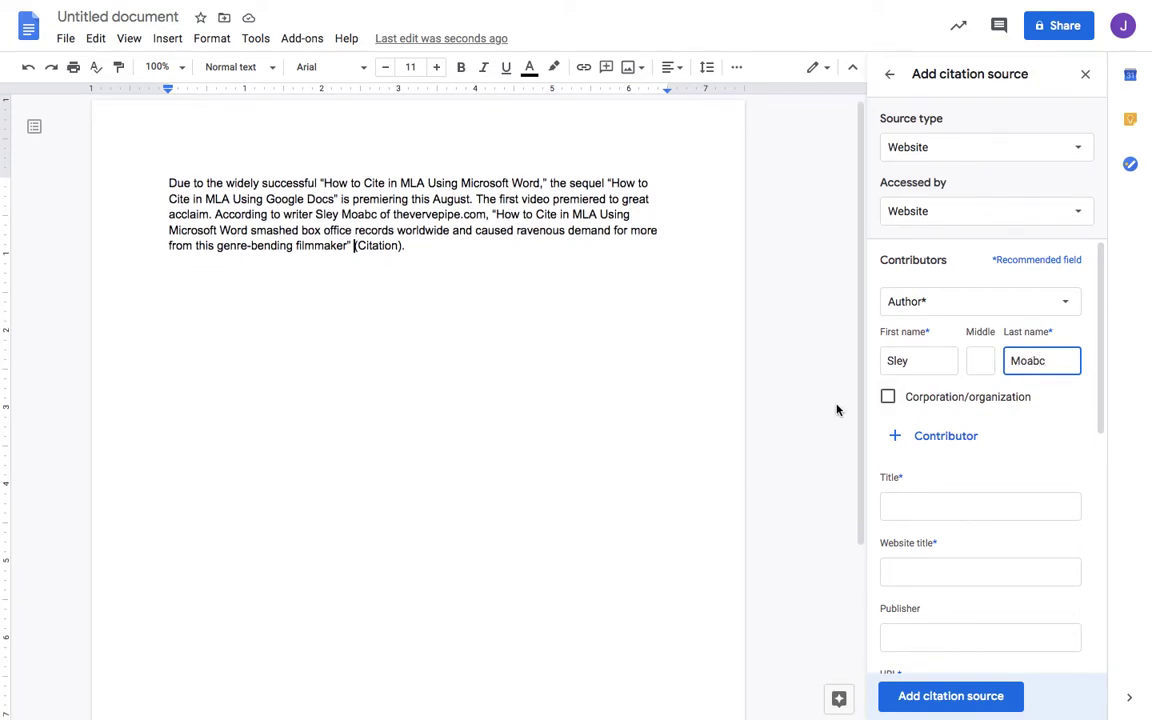
pyautogui.scroll(-1, 1020, 442)
pyautogui.scroll(-1, 1019, 445)
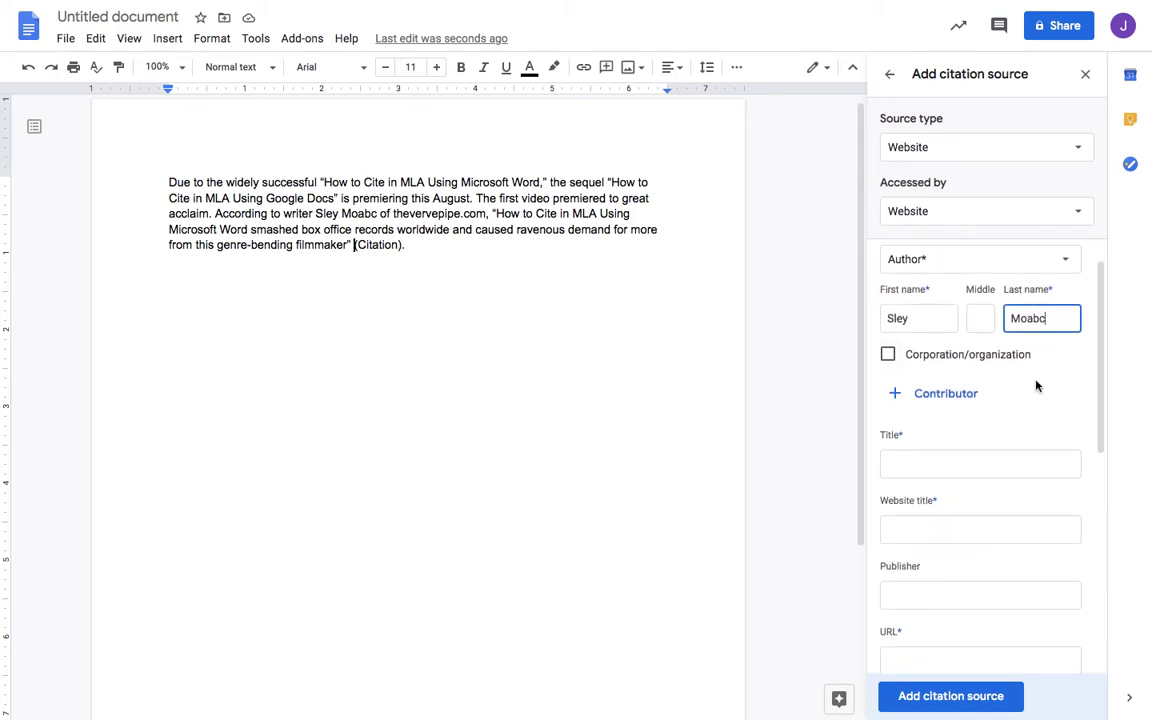
pyautogui.scroll(-1, 1036, 386)
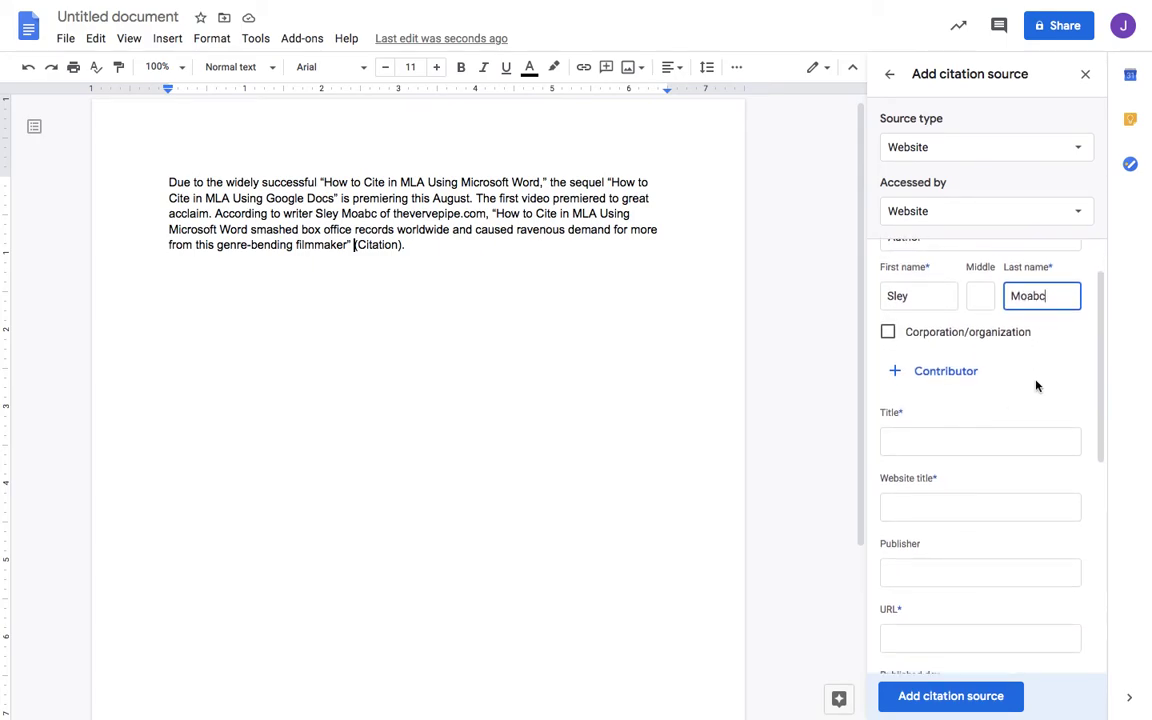
pyautogui.click(947, 446)
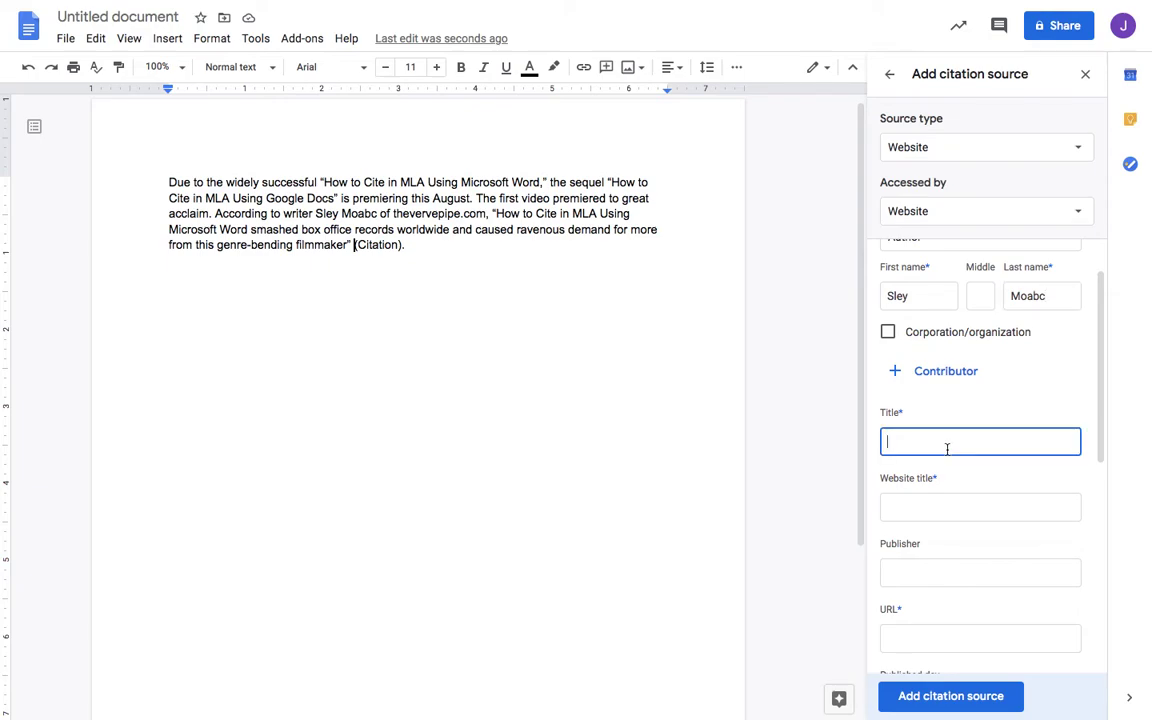
pyautogui.write('"Great MLA Video')
pyautogui.click(886, 441)
pyautogui.press('Delete')
pyautogui.click(909, 502)
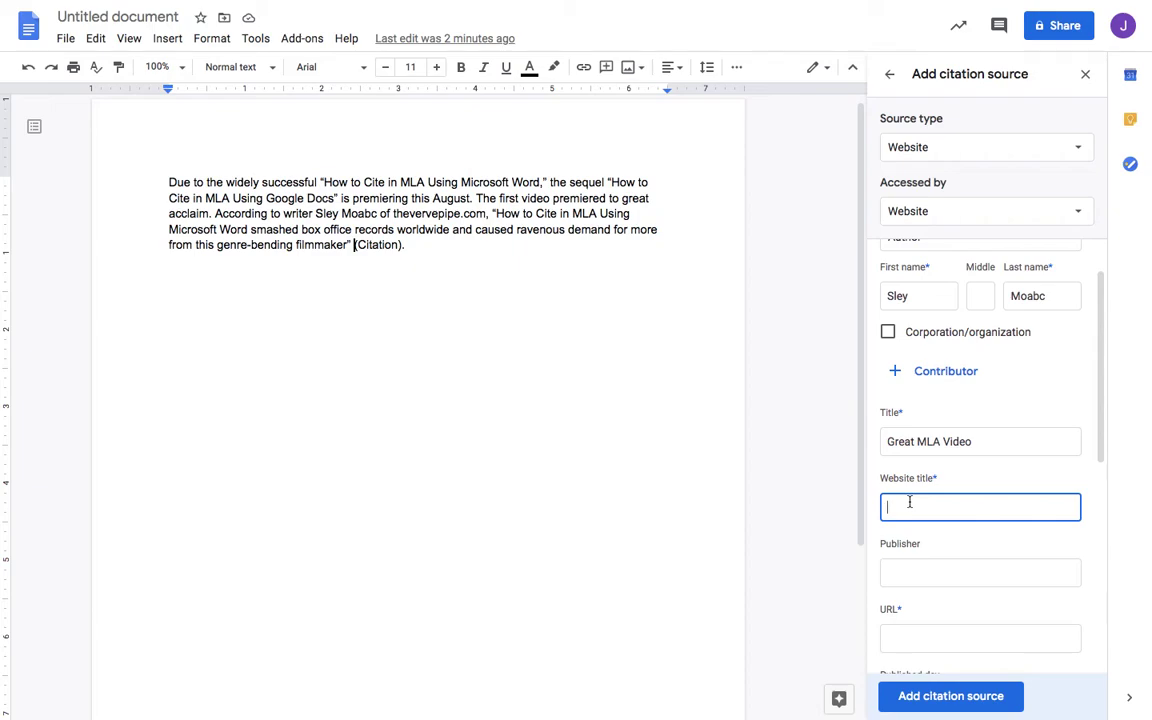
pyautogui.write('thevervepipe.com')
pyautogui.scroll(-1, 930, 514)
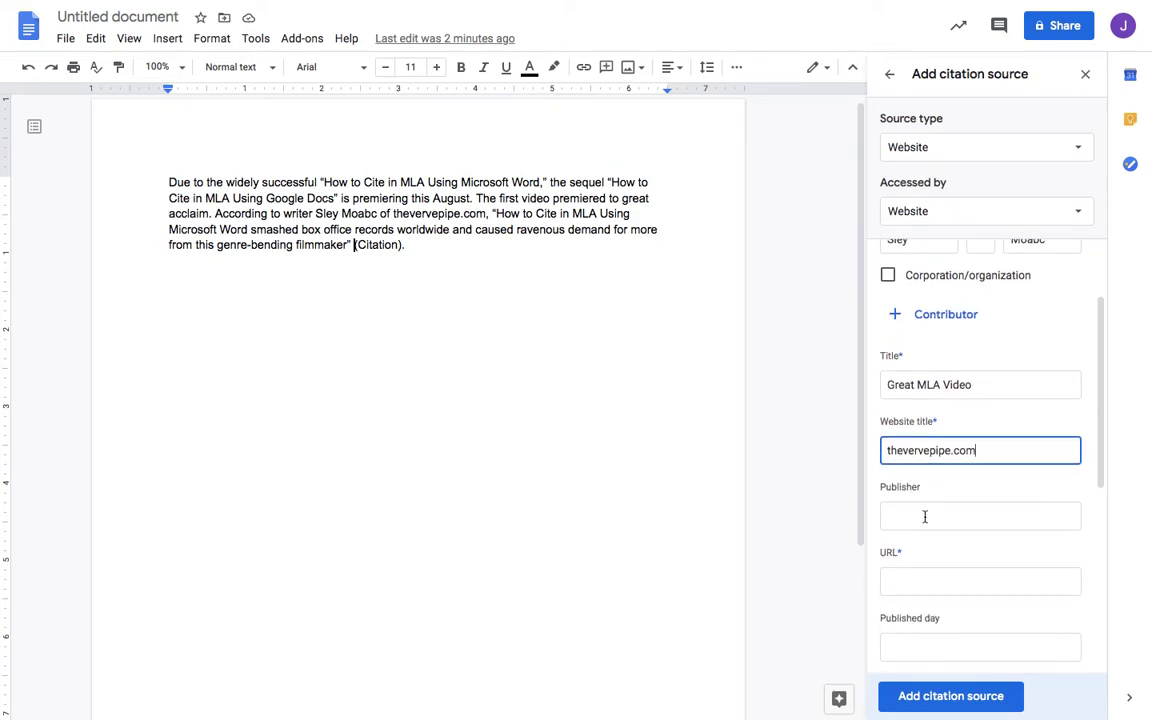
# Set the source's URL to thevervepipe.com/mlagreatarticle, leaving the publisher blank
pyautogui.click(920, 580)
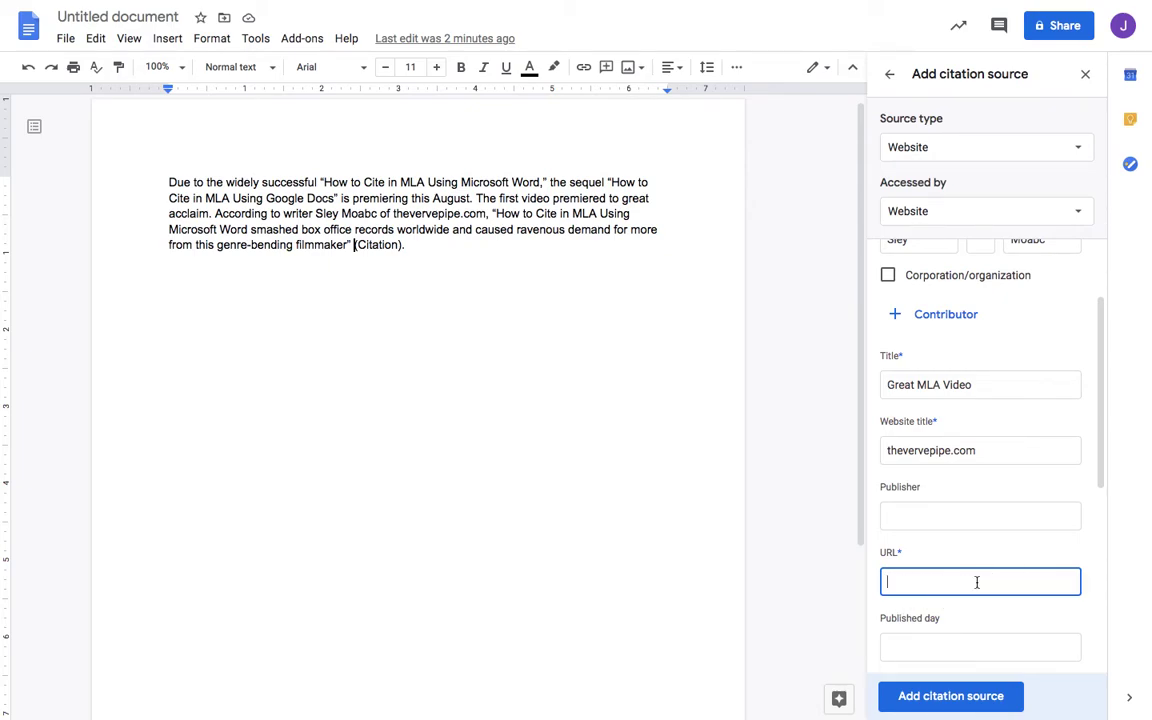
pyautogui.write('thevervepipe.co')
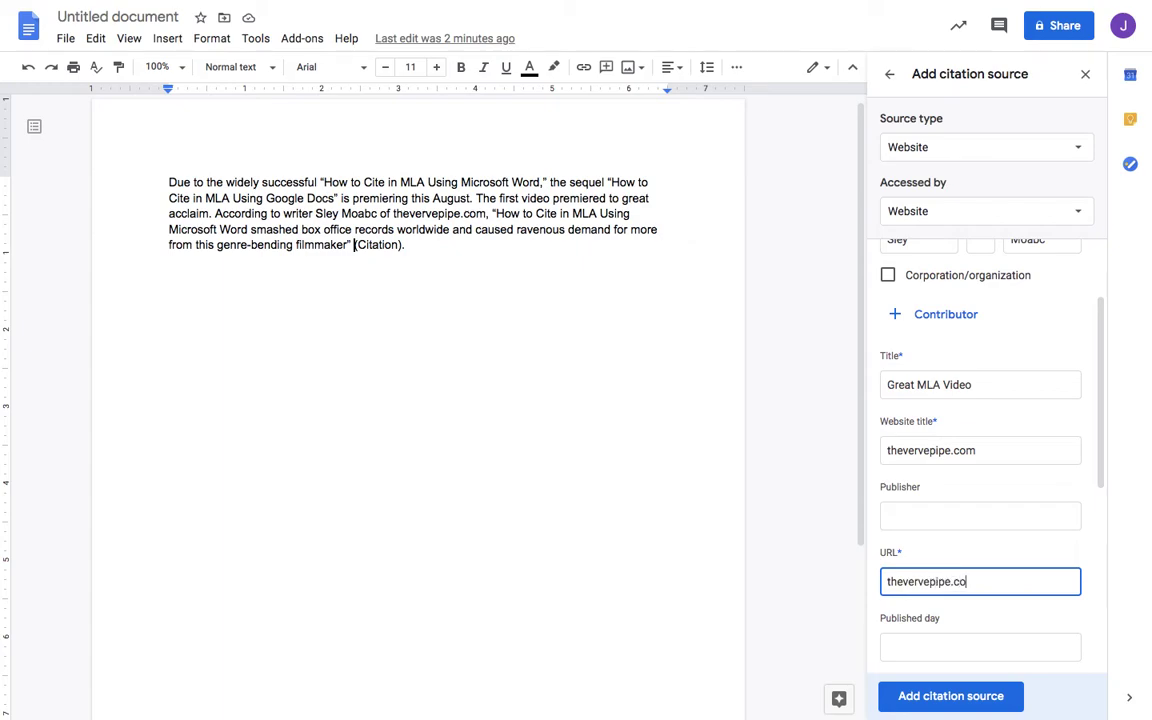
pyautogui.write('m/mlagreatarticle')
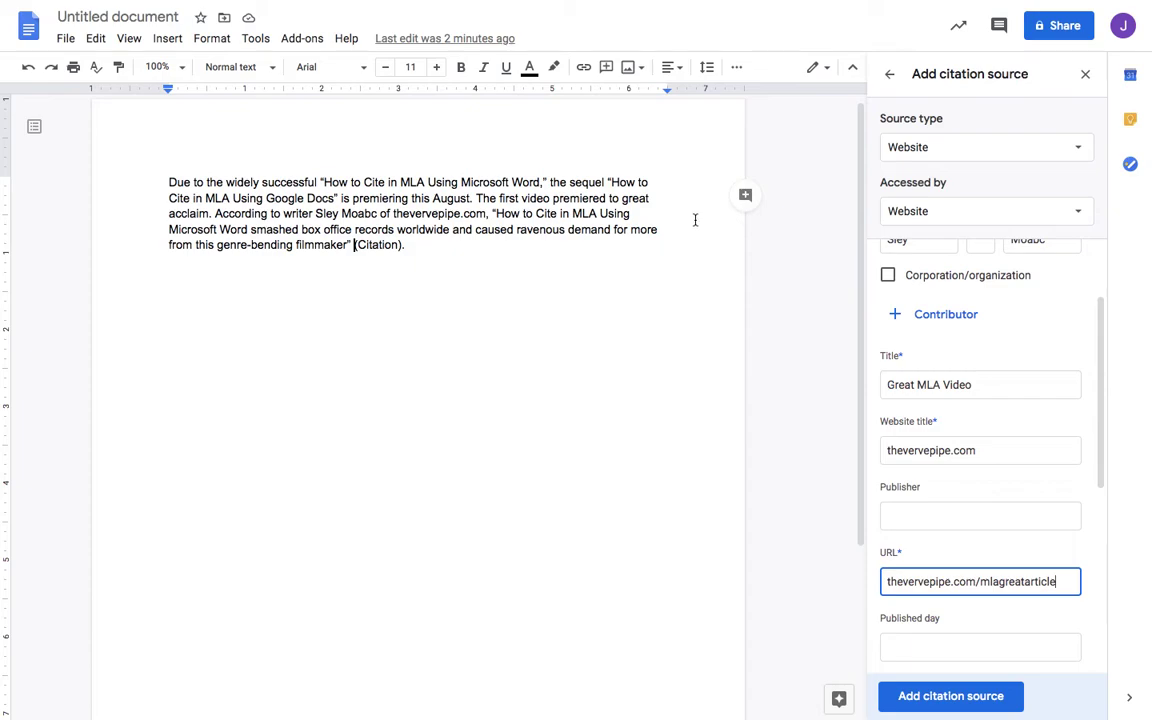
# Set the source's published year to 2019 and its accessed day to 25
pyautogui.scroll(-3, 918, 656)
pyautogui.scroll(-2, 930, 585)
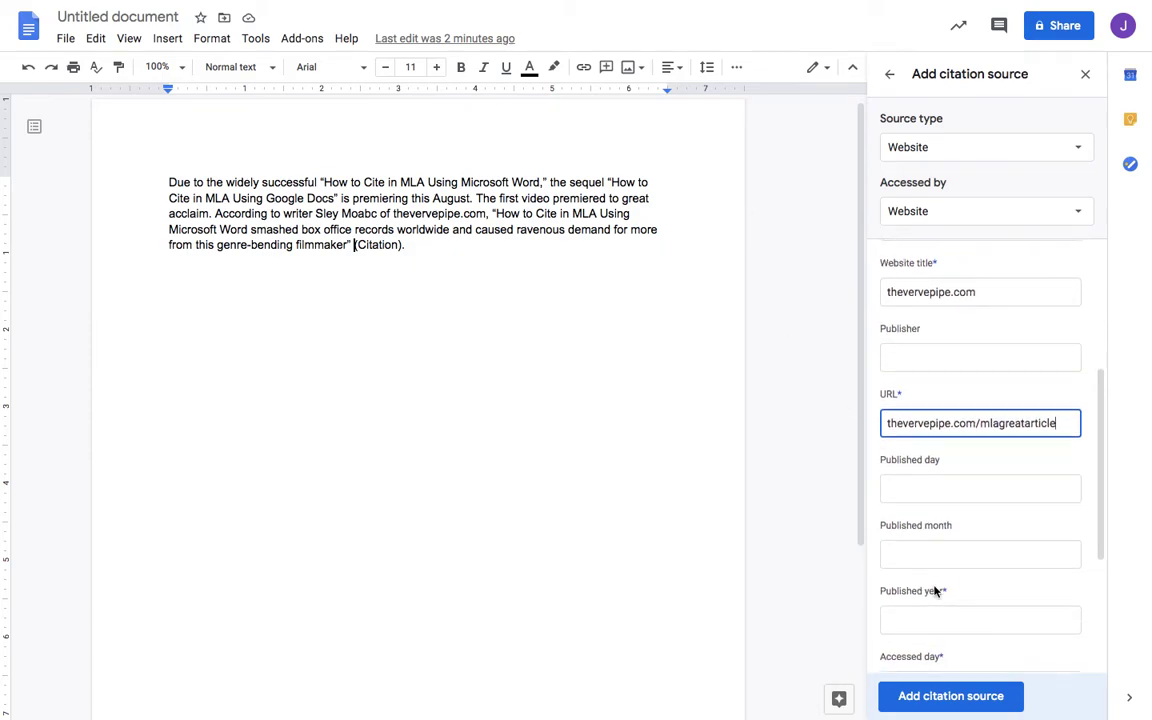
pyautogui.click(899, 524)
pyautogui.write('2019')
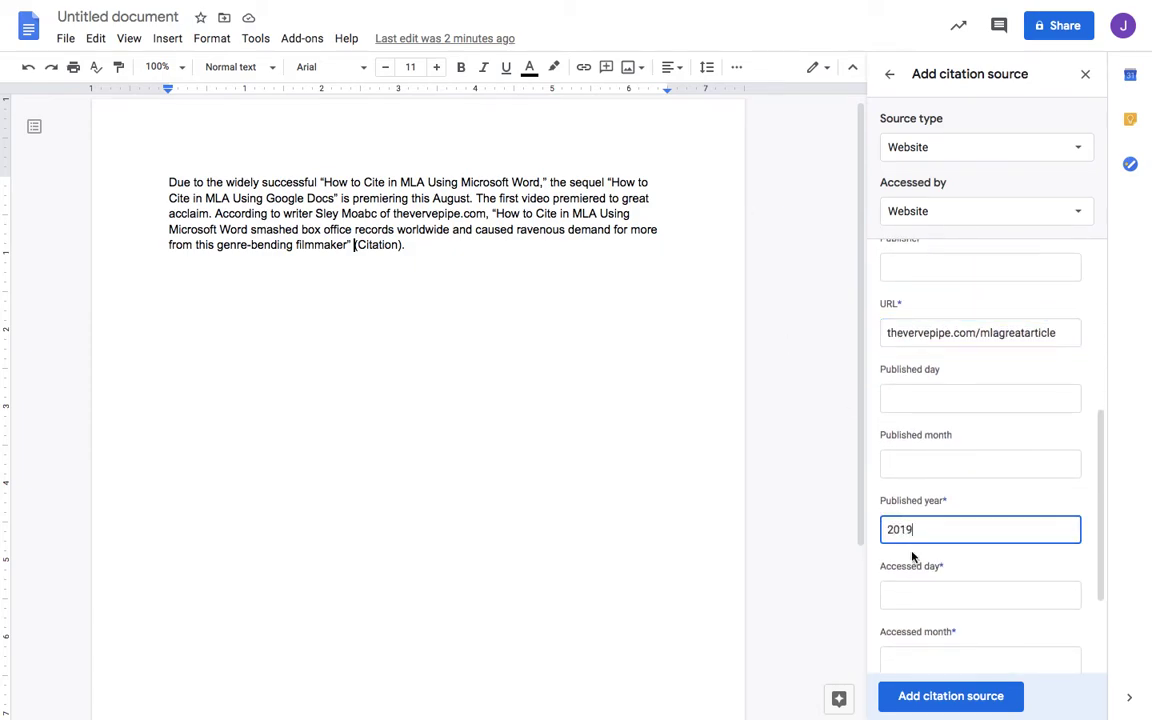
pyautogui.click(915, 598)
pyautogui.write('25')
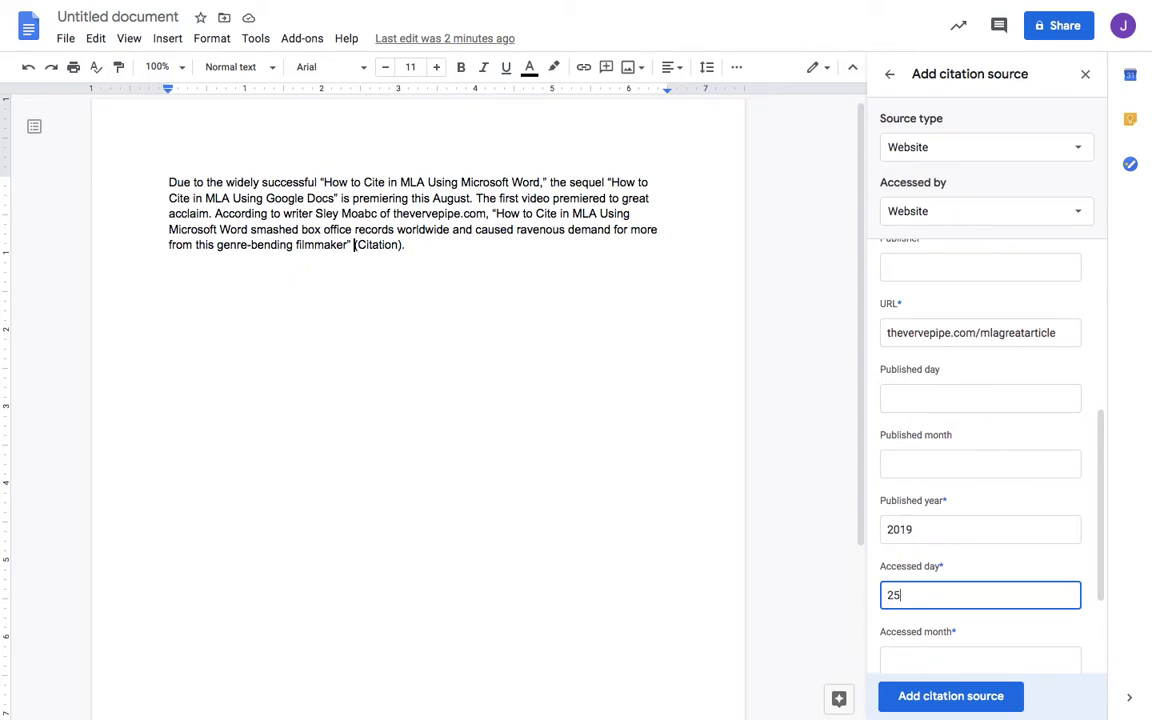
# Set the source's published month to December
pyautogui.scroll(-2, 980, 450)
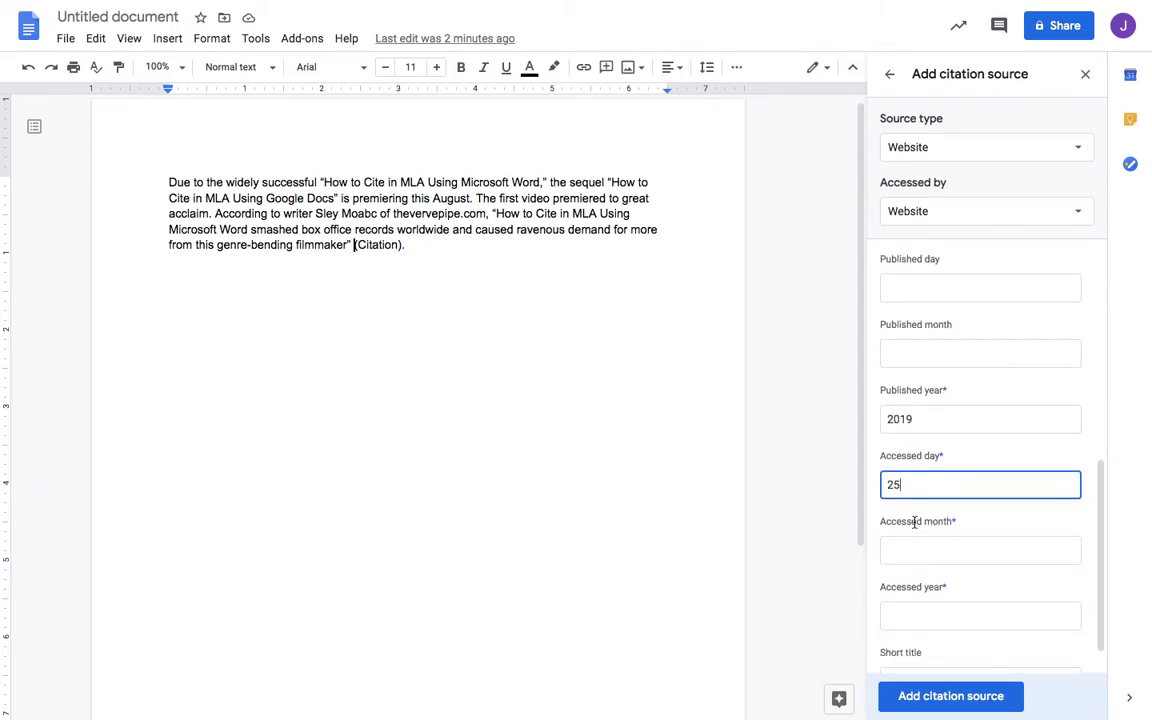
pyautogui.scroll(-1, 913, 520)
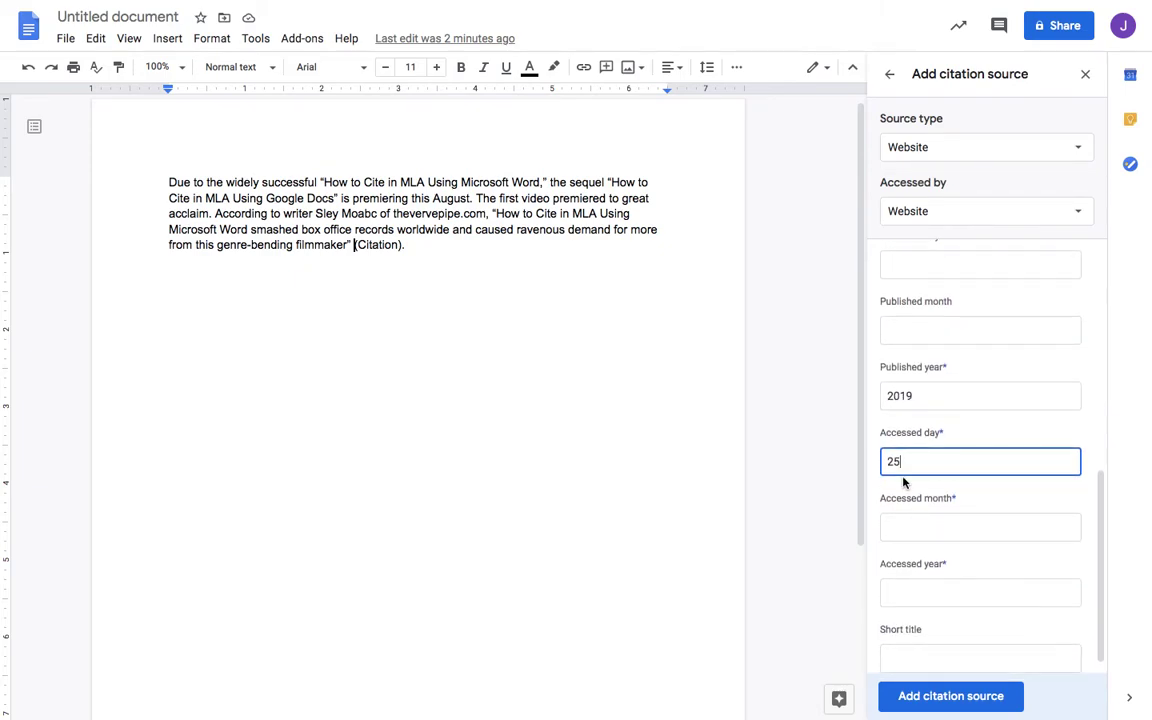
pyautogui.click(901, 328)
pyautogui.write('Dece')
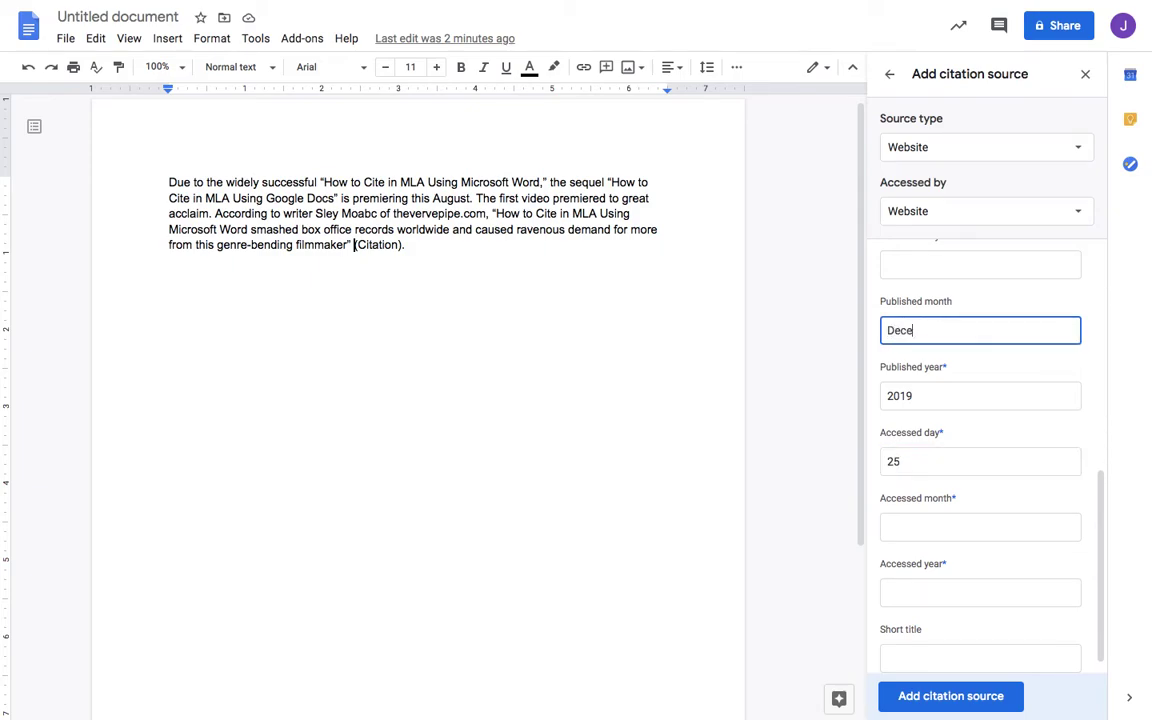
pyautogui.write('mbe')
pyautogui.press('BackSpace')
pyautogui.press('BackSpace')
pyautogui.press('BackSpace')
# Set the source's accessed date to 8 October 2020 and add the completed source to the citations list
pyautogui.scroll(-1, 951, 450)
pyautogui.click(907, 504)
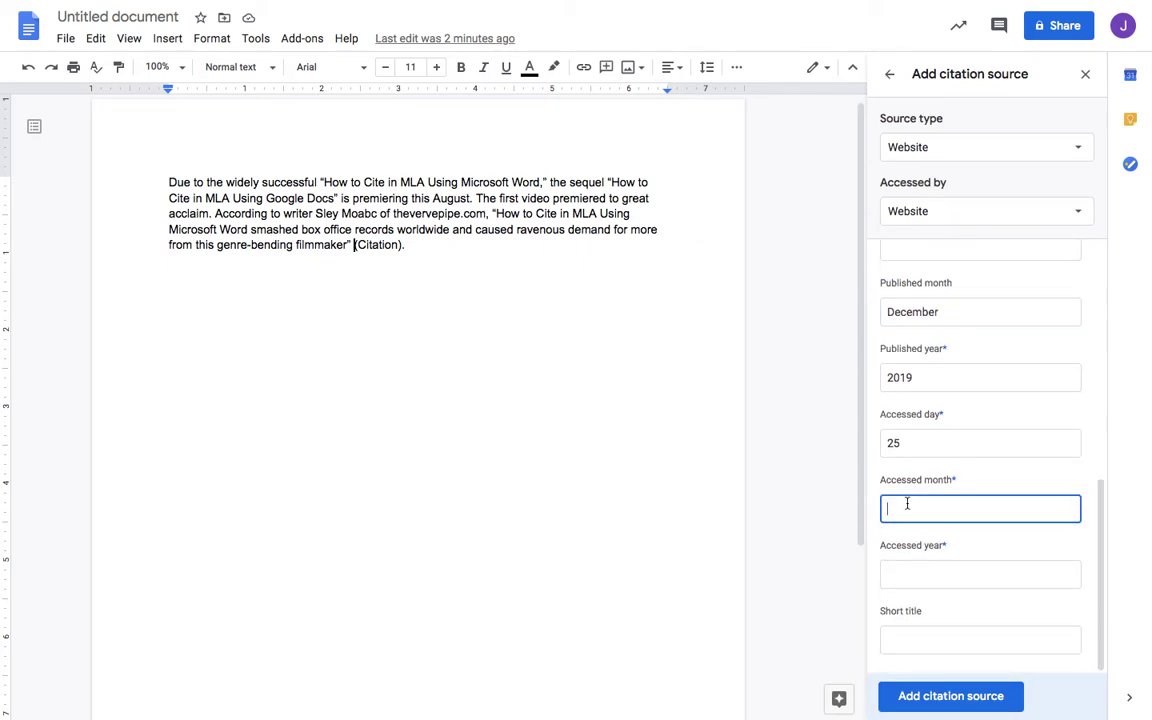
pyautogui.write('October')
pyautogui.click(900, 572)
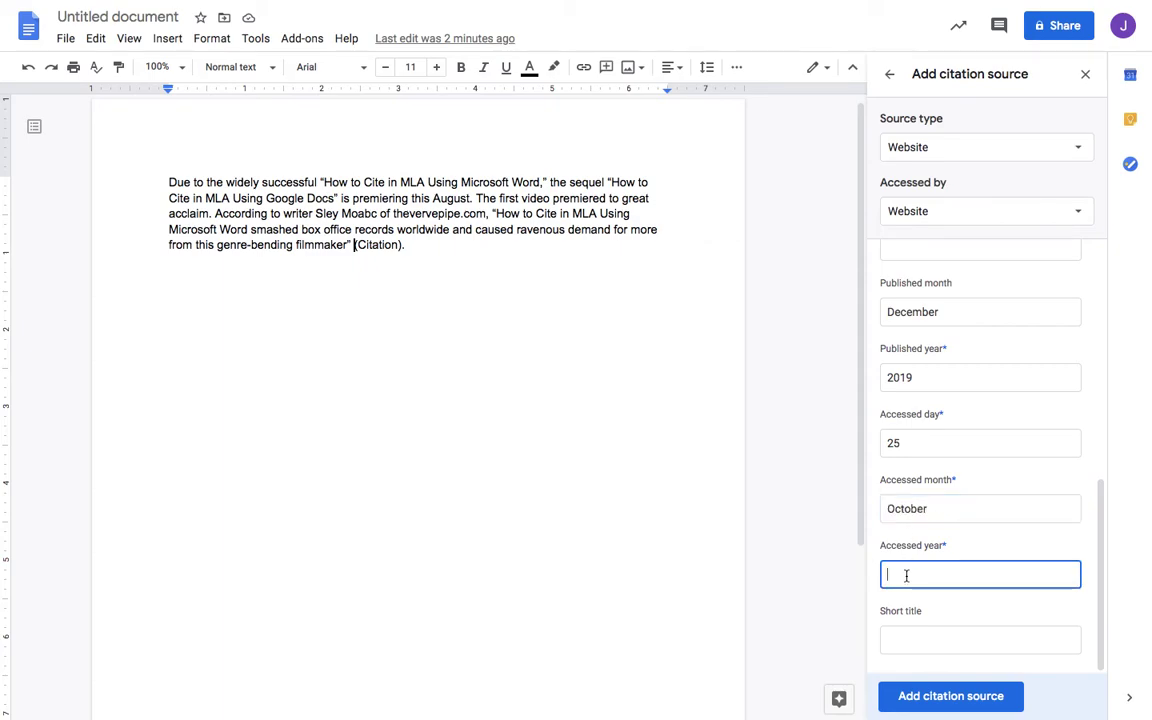
pyautogui.write('2020')
pyautogui.doubleClick(916, 446)
pyautogui.press('BackSpace')
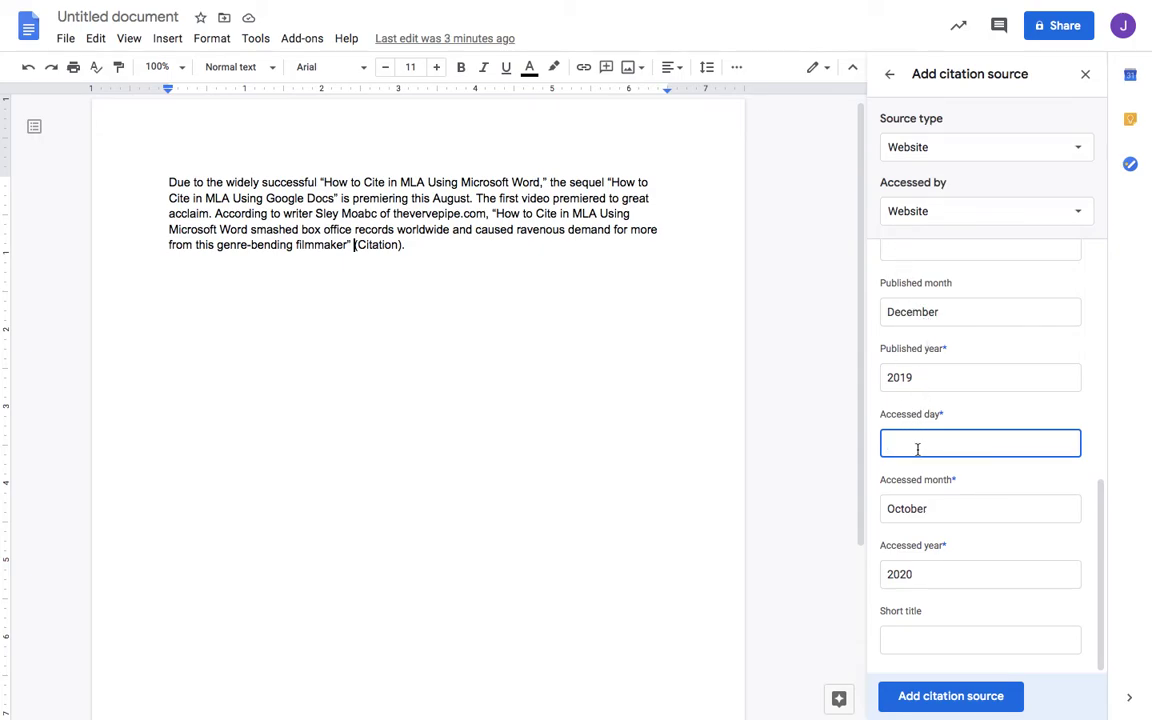
pyautogui.write('8')
pyautogui.click(935, 700)
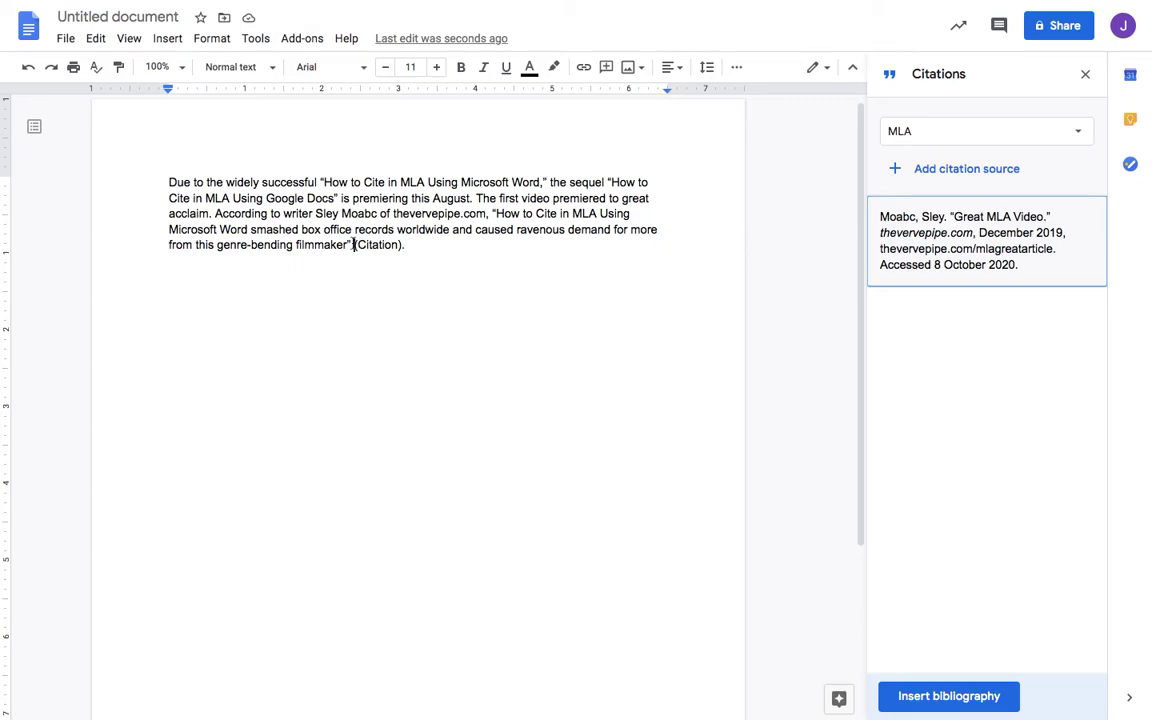
# Insert the in-text citation for the Great MLA Video source right before the (Citation) placeholder
pyautogui.moveTo(941, 260)
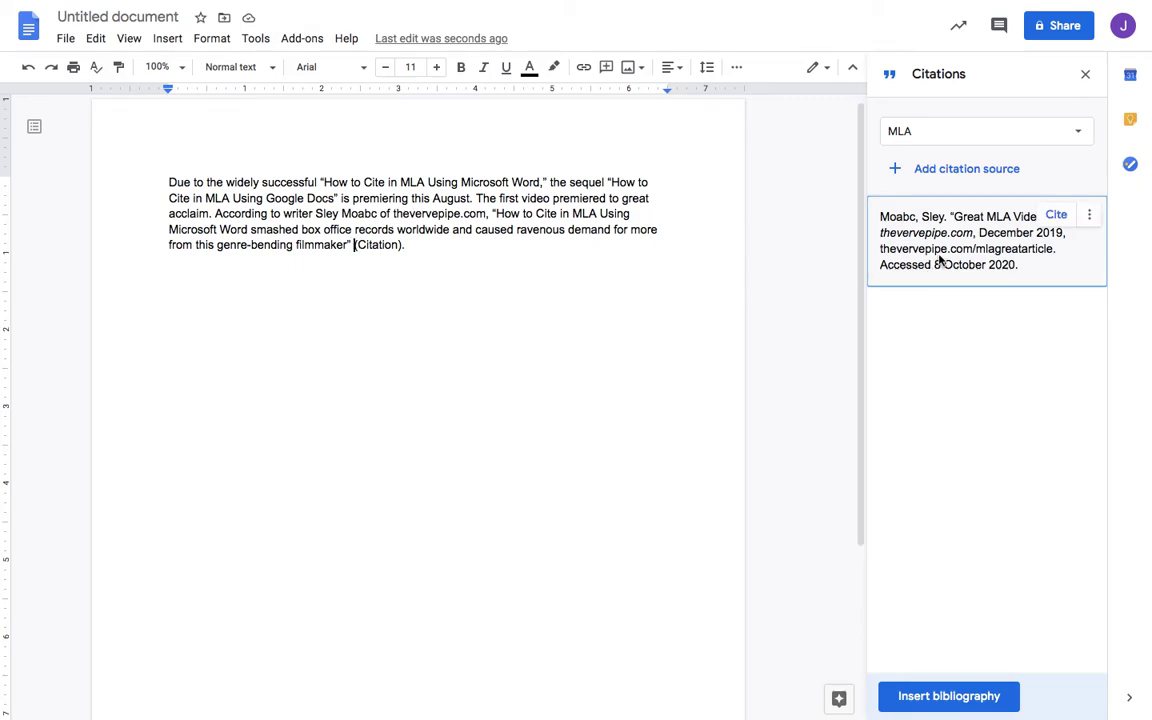
pyautogui.click(1089, 215)
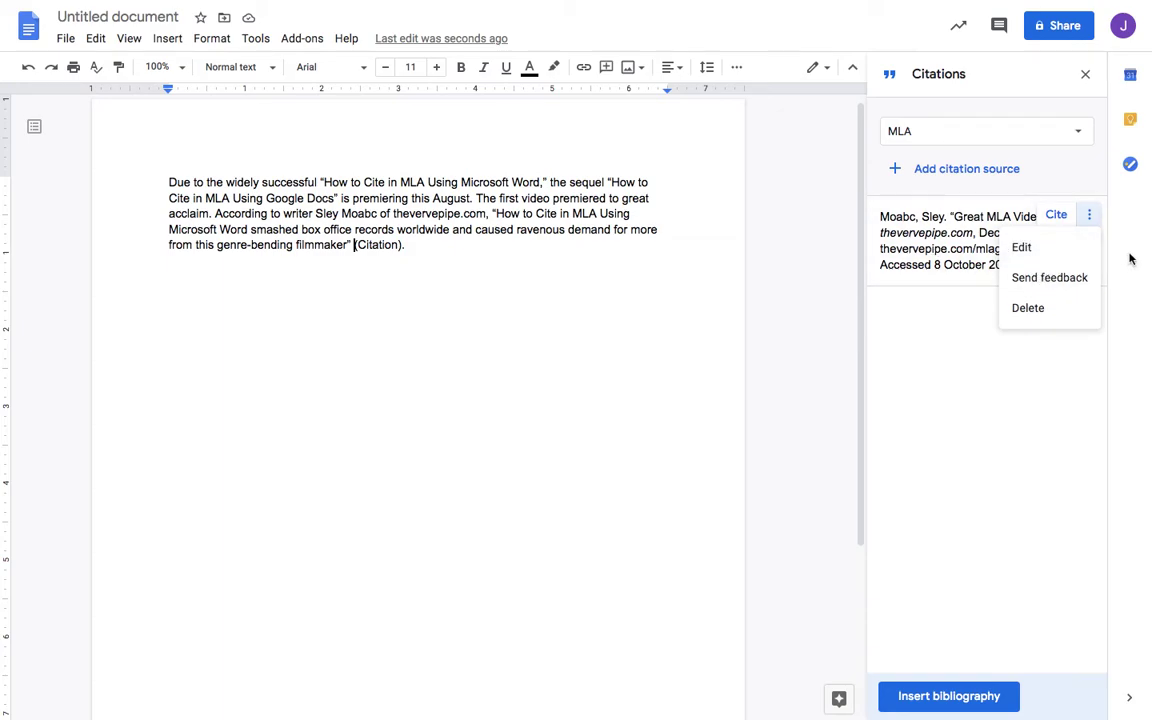
pyautogui.click(880, 210)
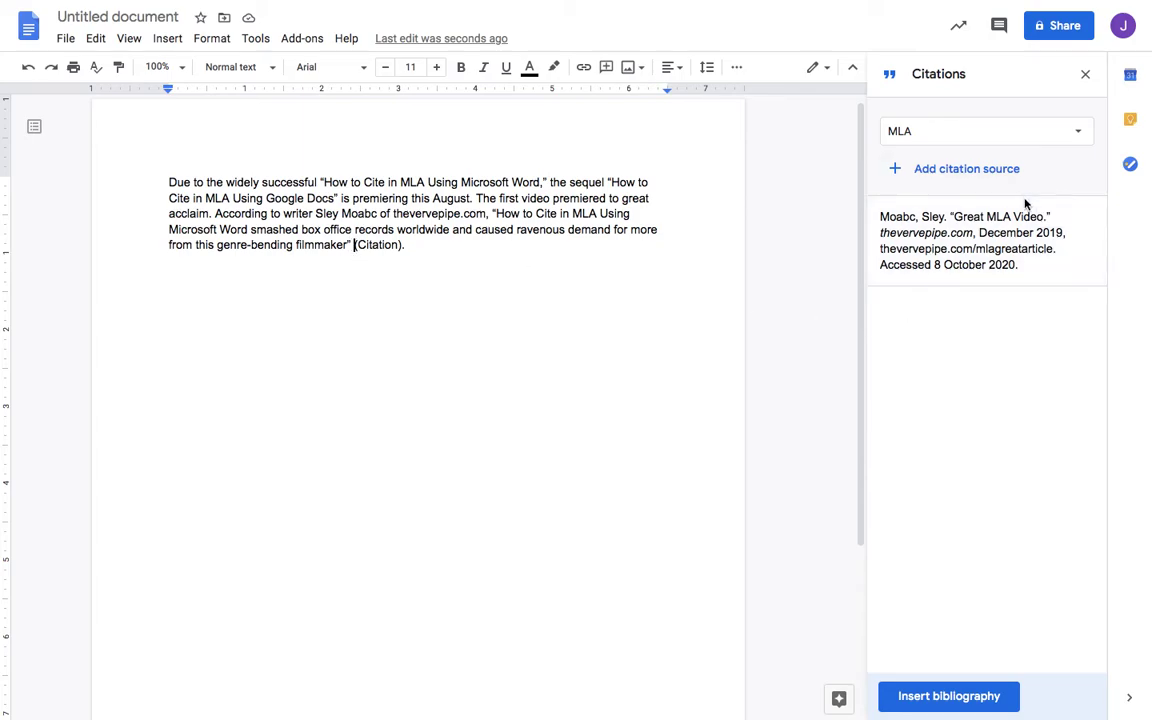
pyautogui.click(1054, 216)
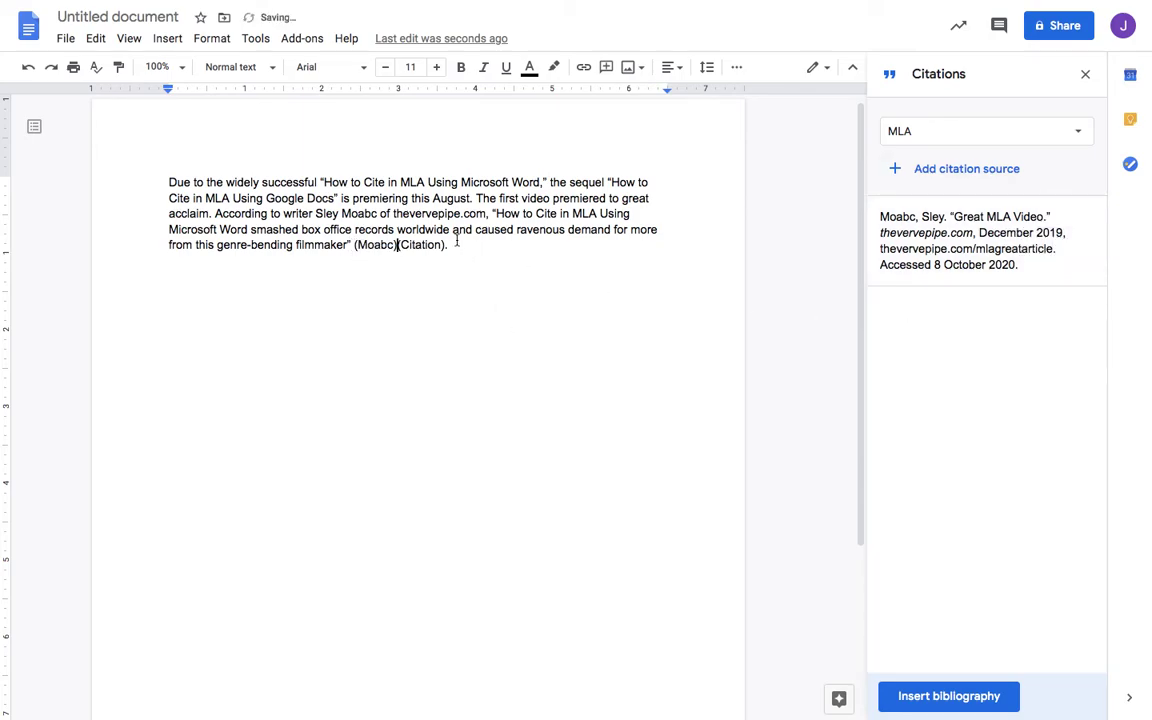
# Delete the (Citation) placeholder after the in-text citation and end the sentence with a period
pyautogui.click(458, 245)
pyautogui.press('BackSpace')
pyautogui.press('BackSpace')
pyautogui.press('BackSpace')
pyautogui.press('BackSpace')
pyautogui.press('BackSpace')
pyautogui.press('BackSpace')
pyautogui.press('BackSpace')
pyautogui.press('BackSpace')
pyautogui.press('BackSpace')
pyautogui.press('BackSpace')
pyautogui.press('BackSpace')
pyautogui.write('.')
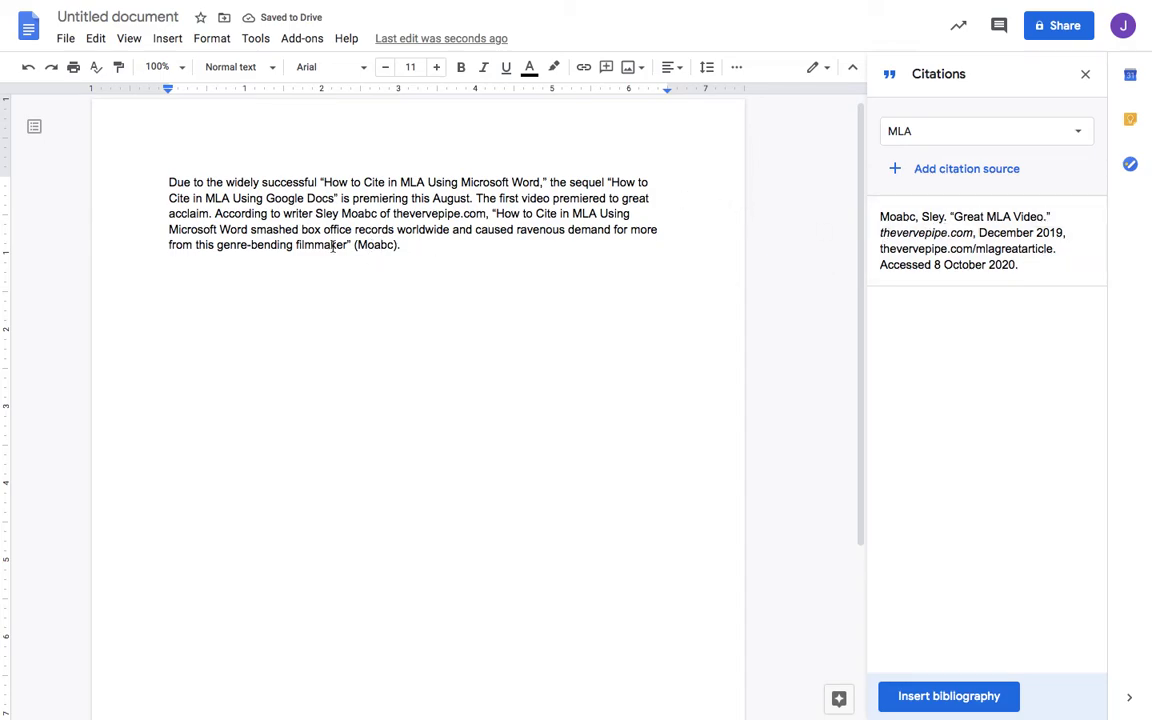
# Examine the author's last name inside the in-text citation at the end of the paragraph
pyautogui.press('Left')
pyautogui.press('Left')
pyautogui.press('Left')
pyautogui.press('Left')
pyautogui.doubleClick(370, 246)
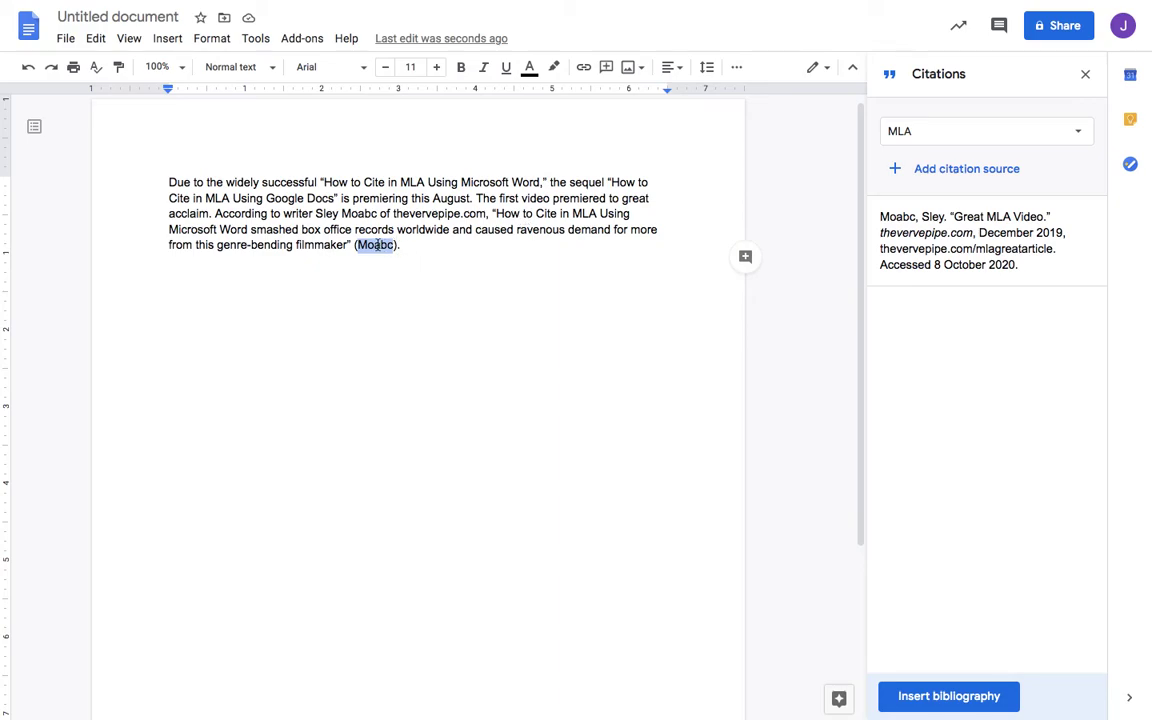
pyautogui.click(371, 249)
pyautogui.click(410, 245)
pyautogui.doubleClick(370, 244)
# Start a new line below the paragraph, leaving one blank line between them
pyautogui.click(422, 247)
pyautogui.press('Return')
pyautogui.press('Return')
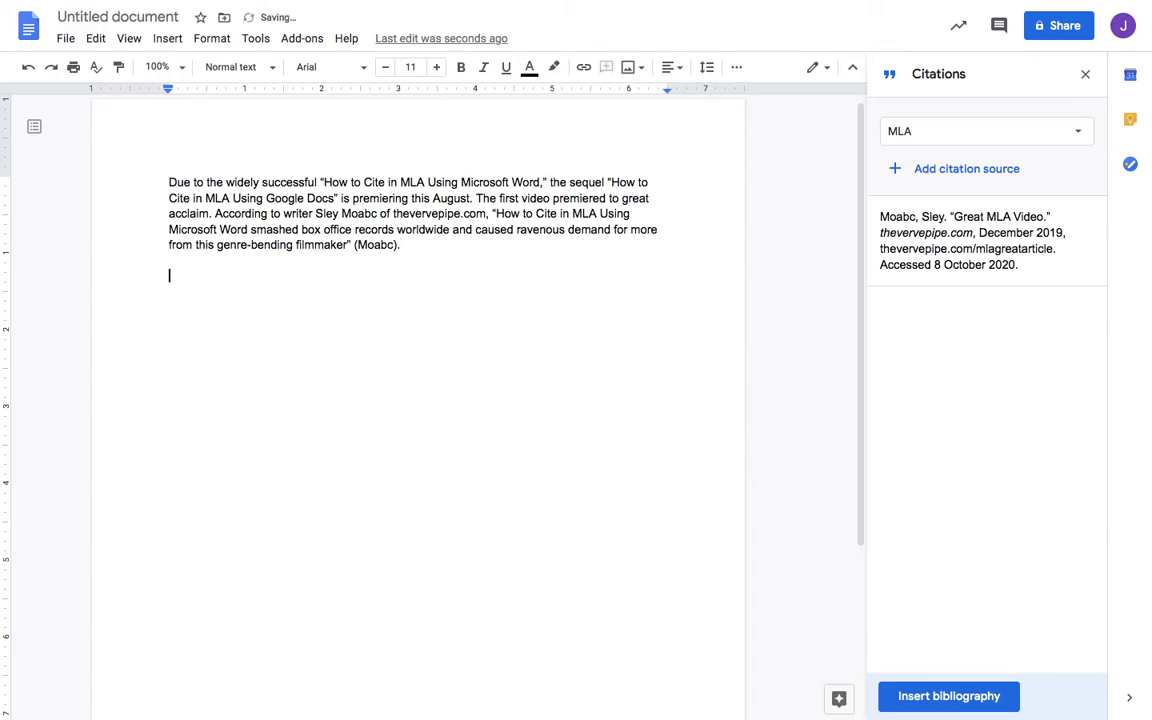
pyautogui.write('Works Cited')
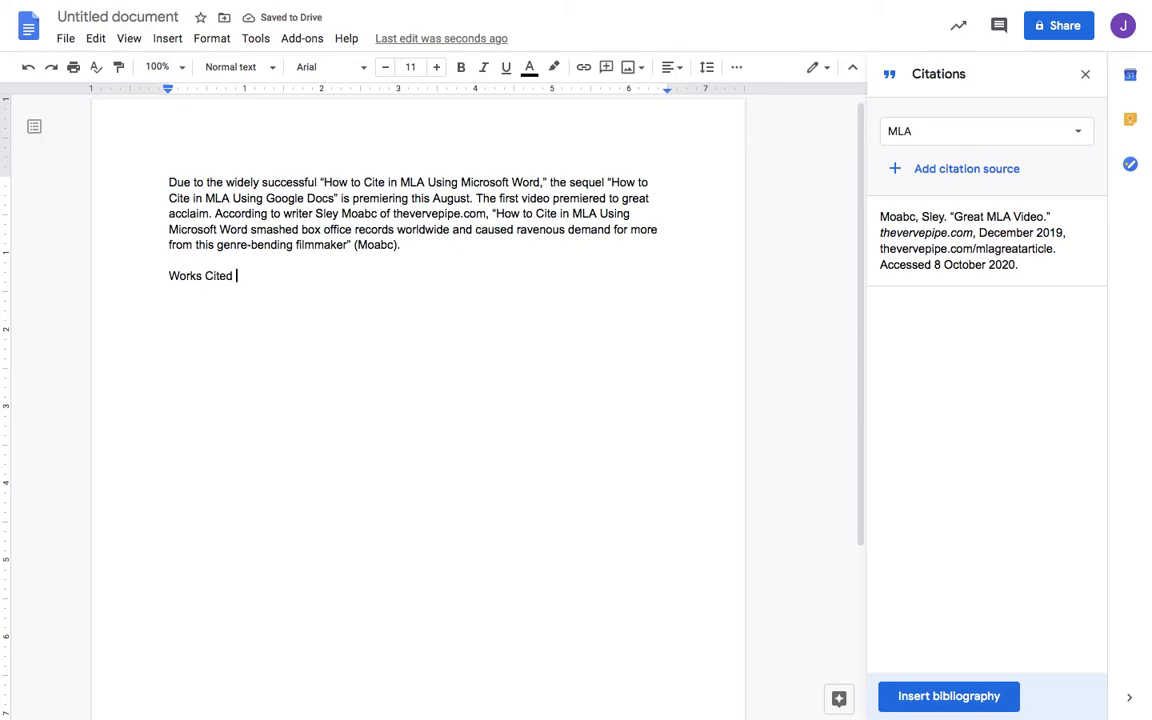
pyautogui.press('BackSpace')
pyautogui.press('BackSpace')
pyautogui.press('BackSpace')
pyautogui.press('BackSpace')
pyautogui.press('BackSpace')
pyautogui.press('BackSpace')
pyautogui.press('BackSpace')
pyautogui.press('BackSpace')
pyautogui.press('BackSpace')
pyautogui.press('BackSpace')
pyautogui.press('BackSpace')
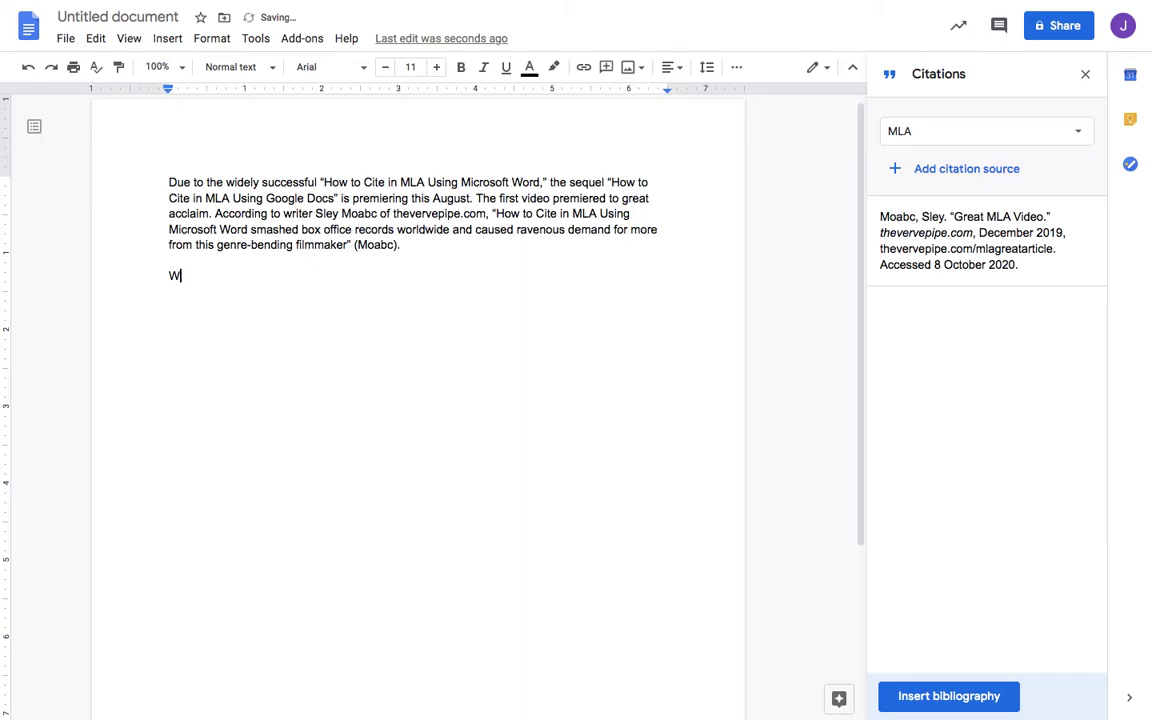
pyautogui.press('BackSpace')
pyautogui.press('BackSpace')
pyautogui.press('BackSpace')
# Add another line break below the paragraph and insert the bibliography there
pyautogui.press('Return')
pyautogui.click(961, 700)
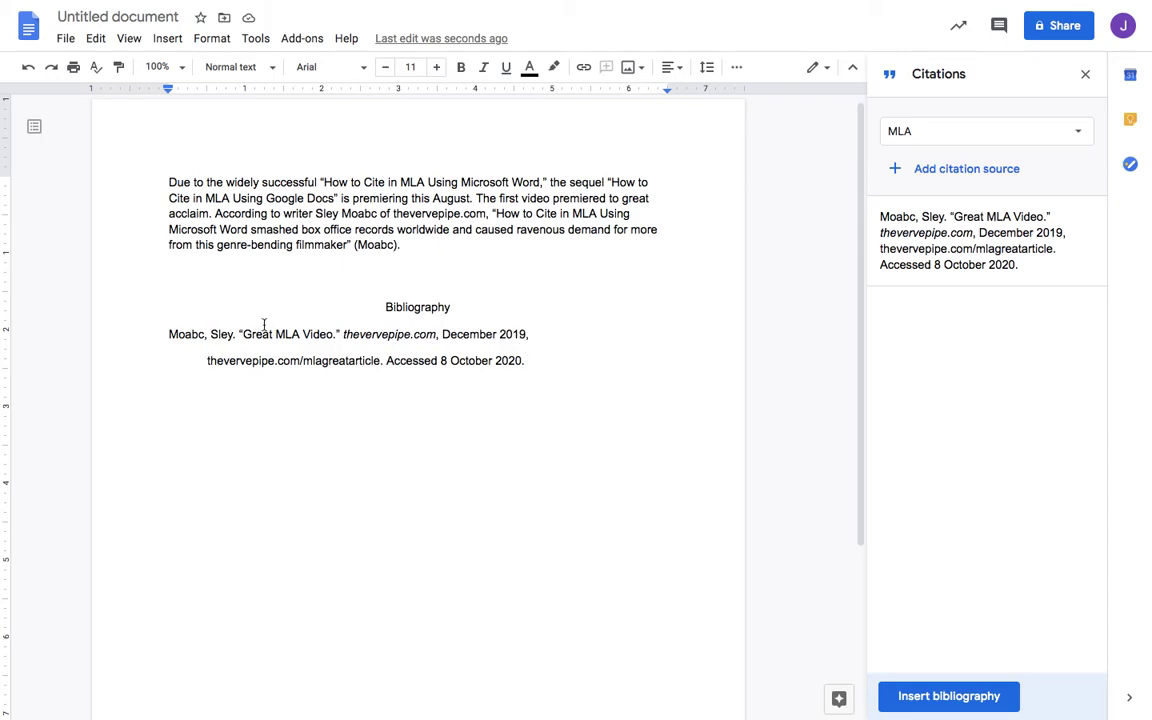
pyautogui.click(402, 308)
pyautogui.doubleClick(402, 308)
pyautogui.press('Right')
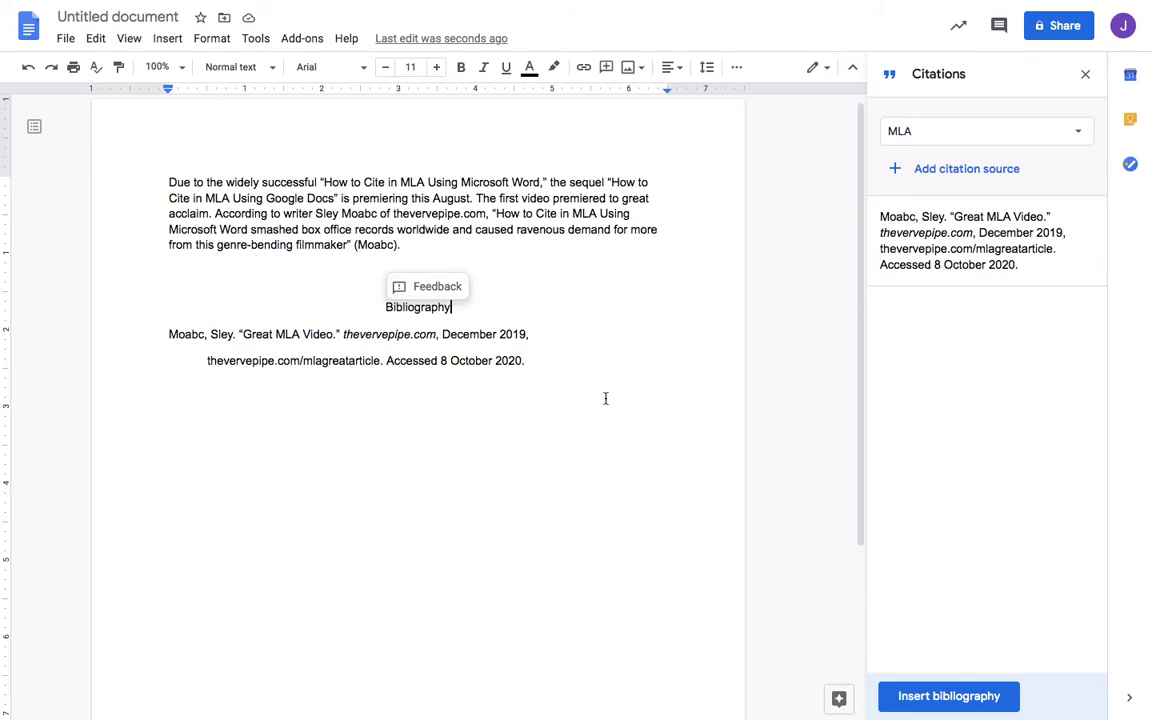
pyautogui.click(465, 244)
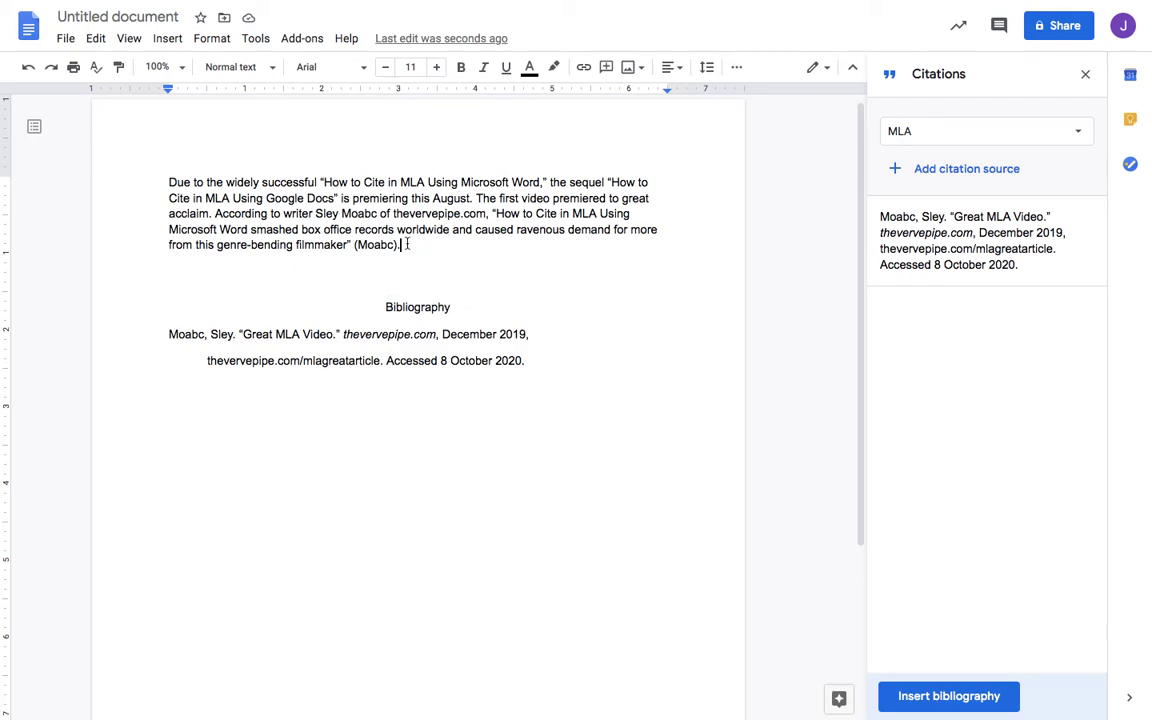
pyautogui.click(256, 38)
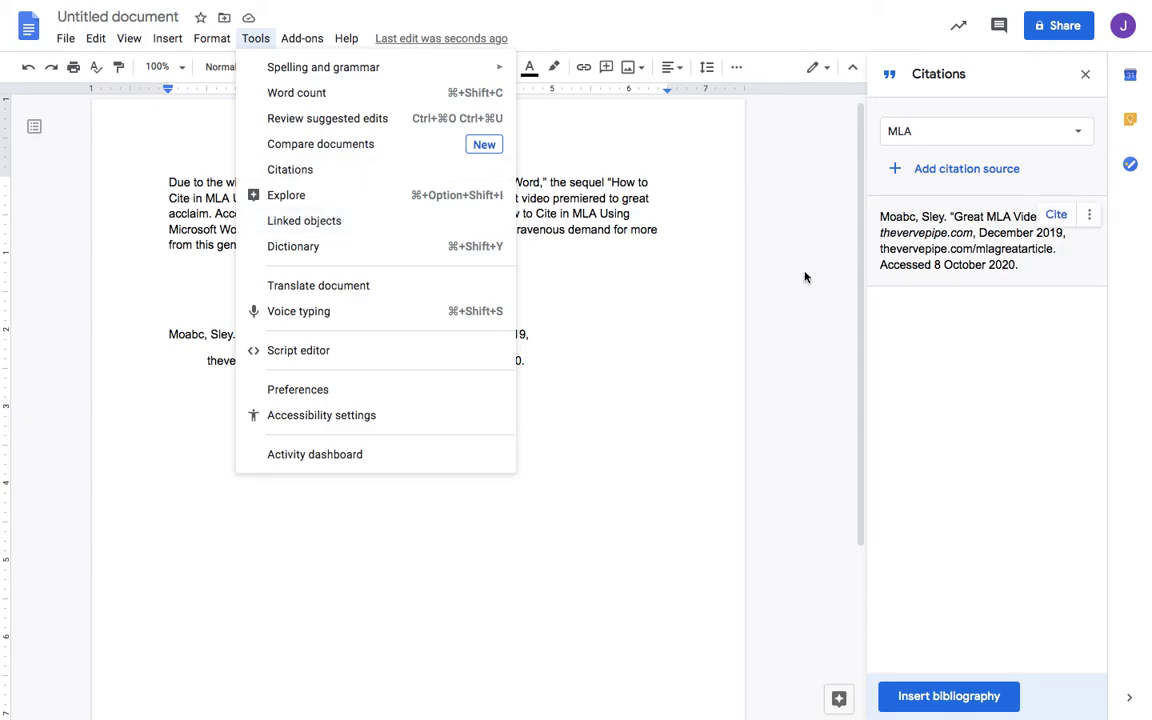
pyautogui.click(743, 278)
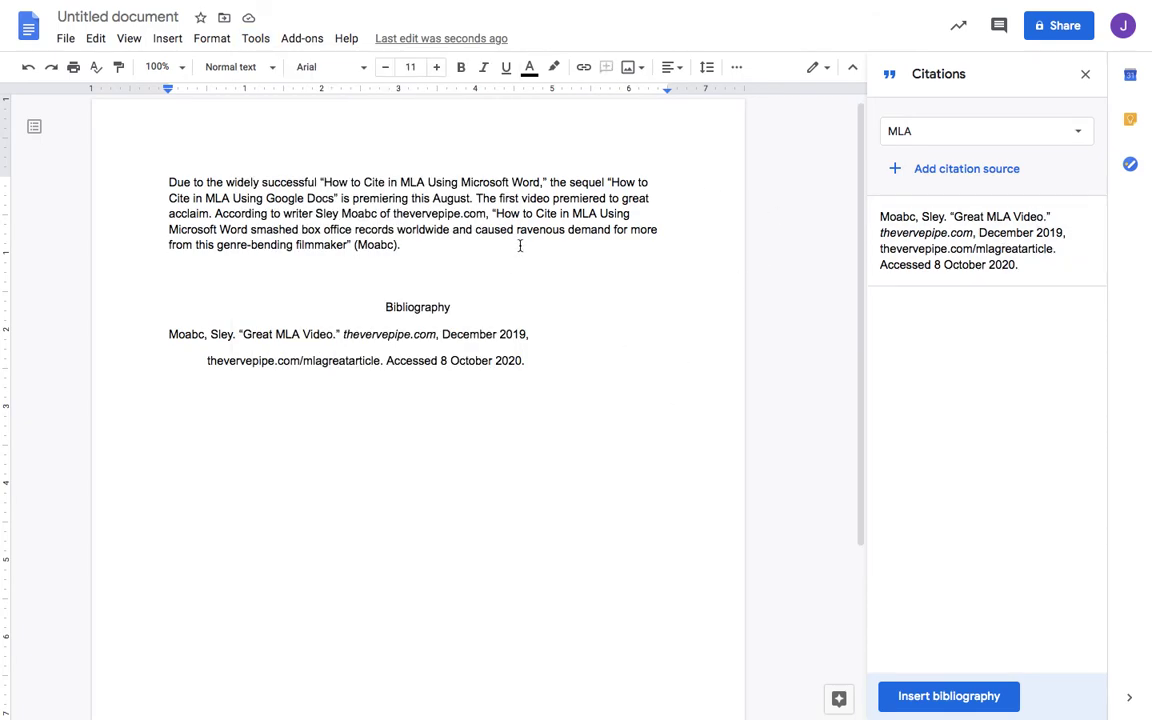
# Continue the paragraph with the author's last name and "goes on to say that the narration of the video parallels the excellent work of Morgan Freeman"
pyautogui.click(412, 247)
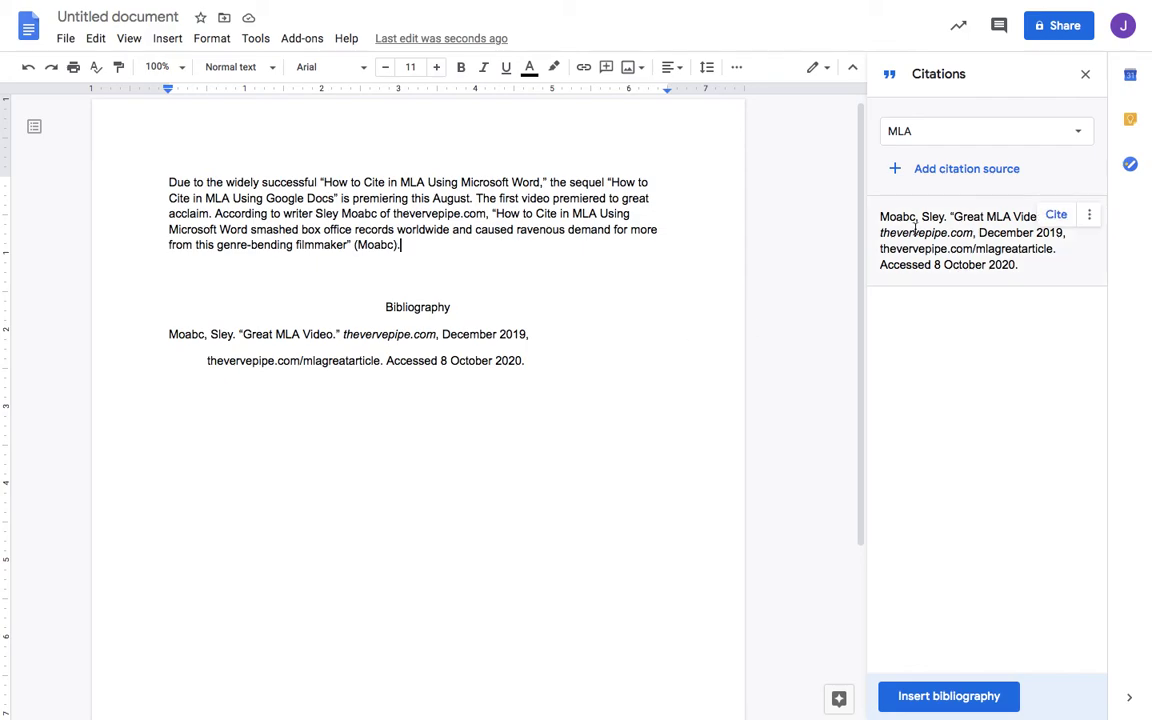
pyautogui.moveTo(1049, 220)
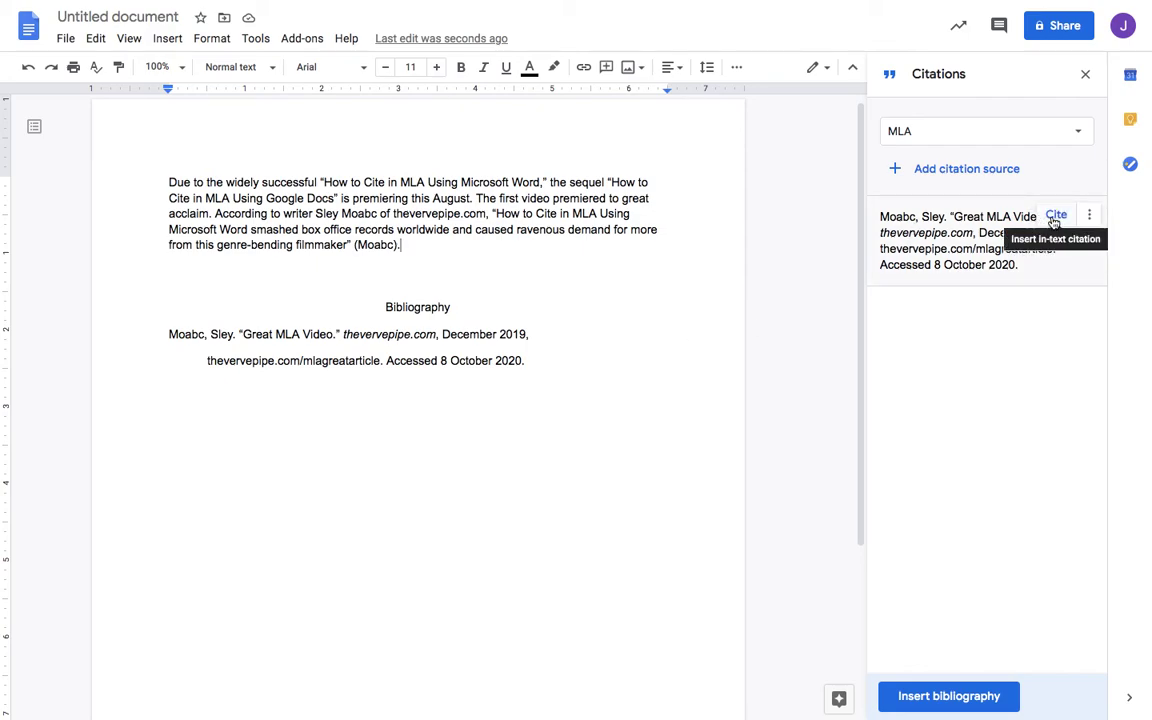
pyautogui.write('Moab')
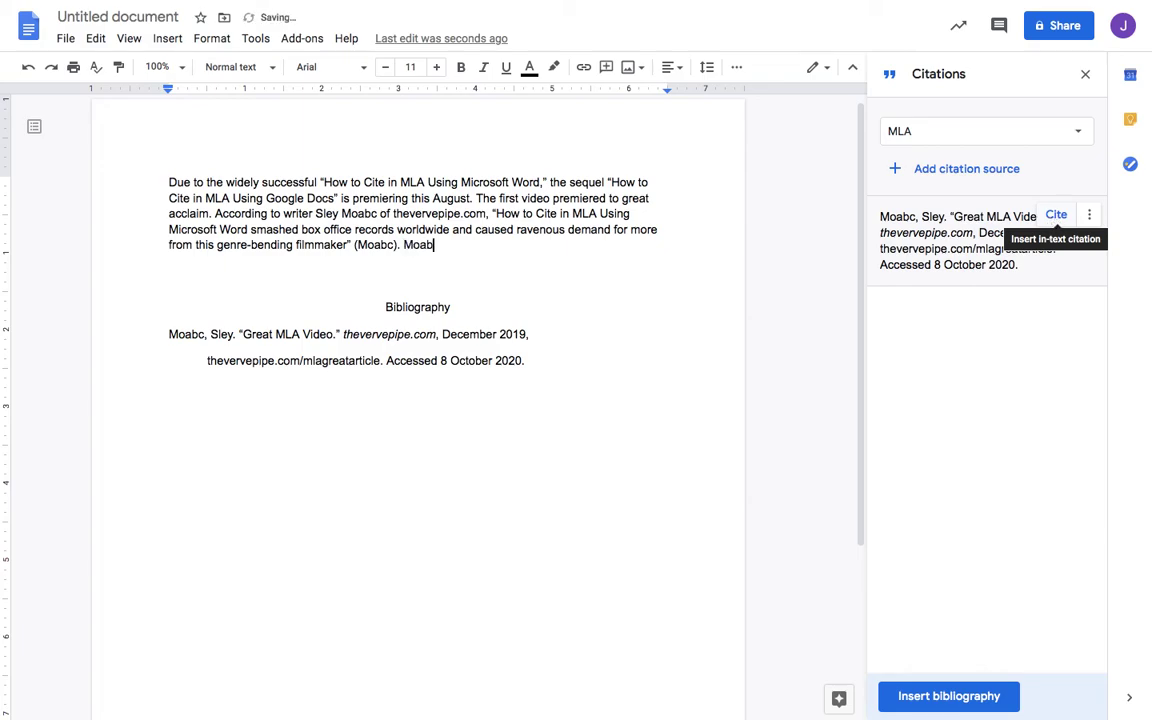
pyautogui.write('c goes on to say that')
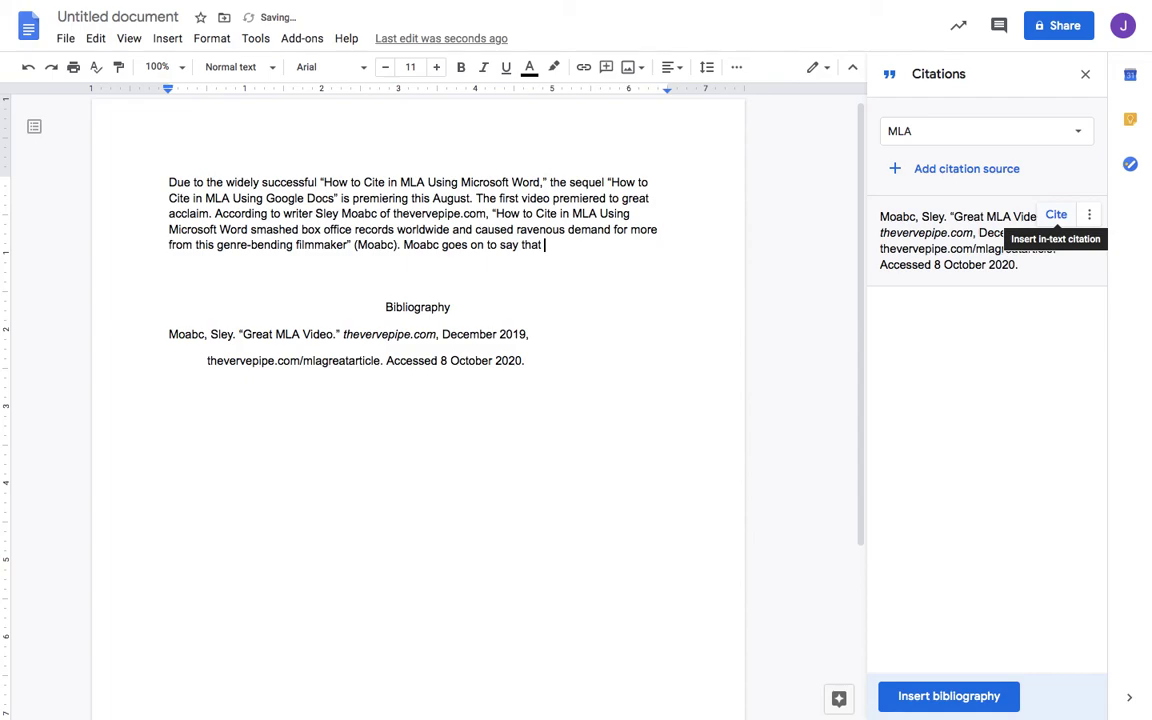
pyautogui.write(' the narration of the video parallels the')
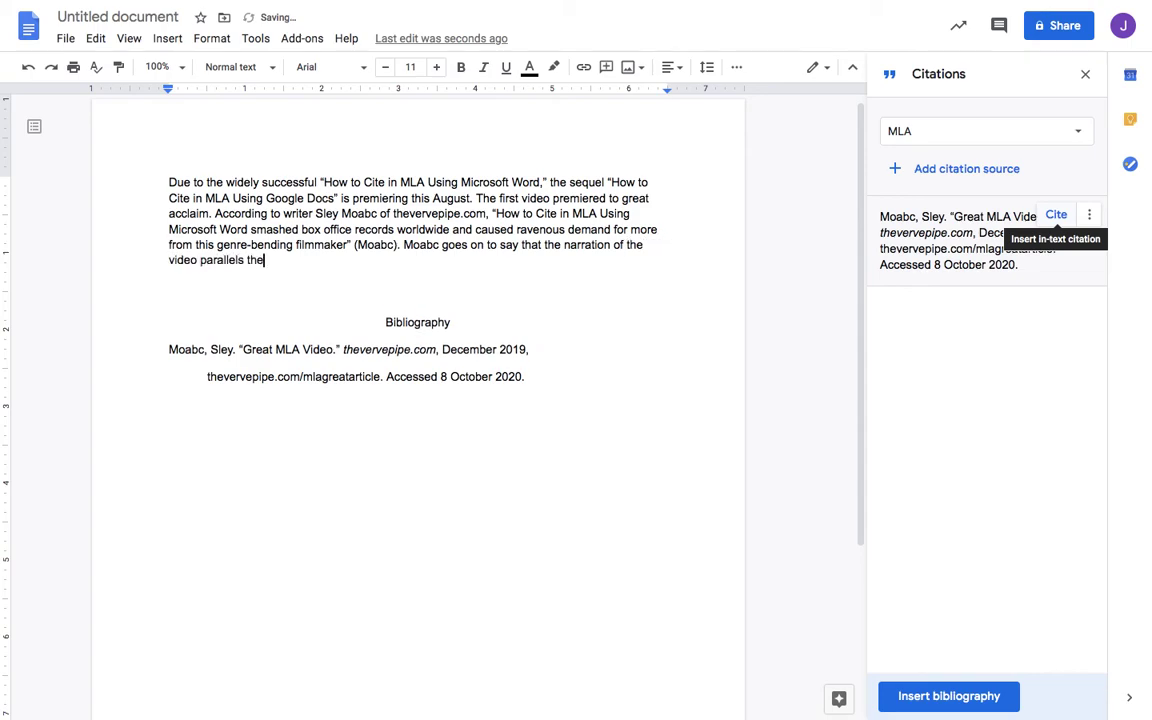
pyautogui.write(' excellent work of ')
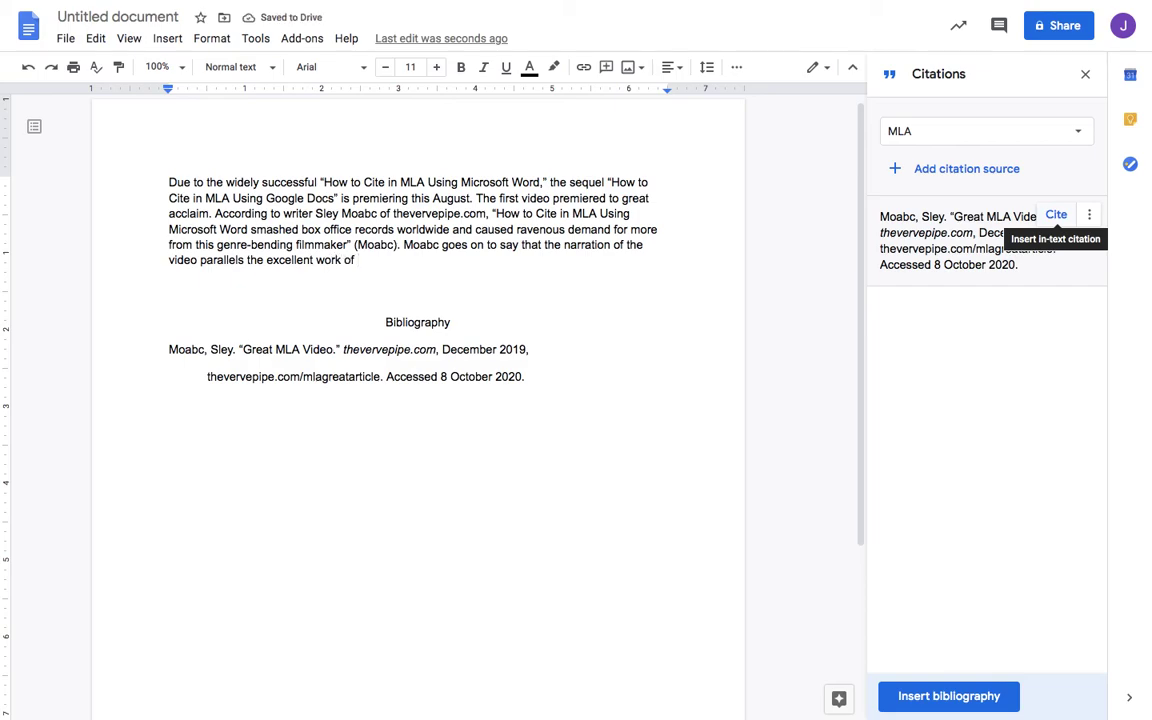
pyautogui.write('Morgan Freeman')
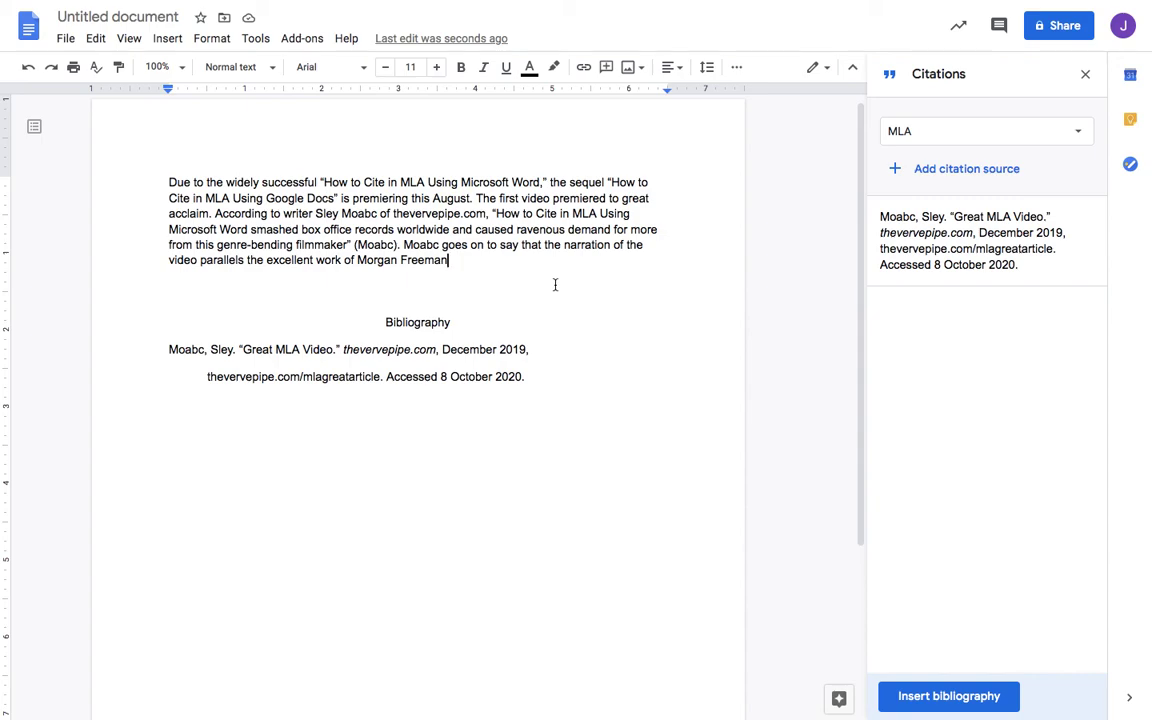
pyautogui.write('.')
pyautogui.press('BackSpace')
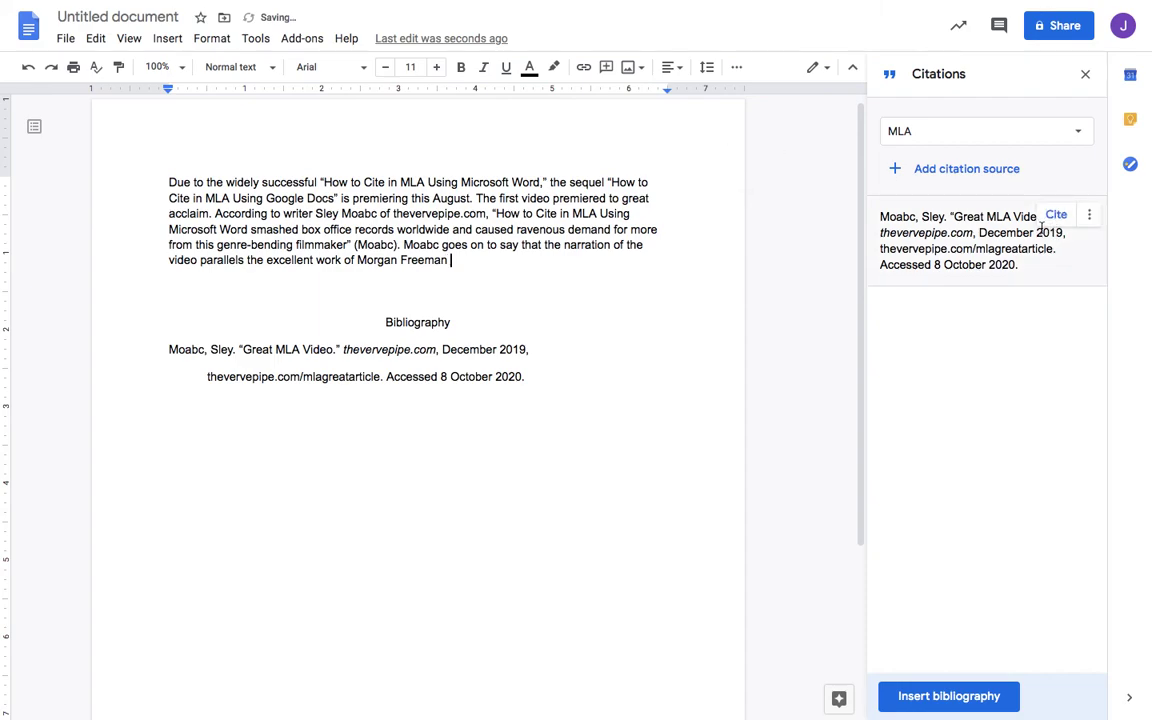
# Insert the source's in-text citation after "Morgan Freeman" and end the sentence with a period
pyautogui.click(1056, 217)
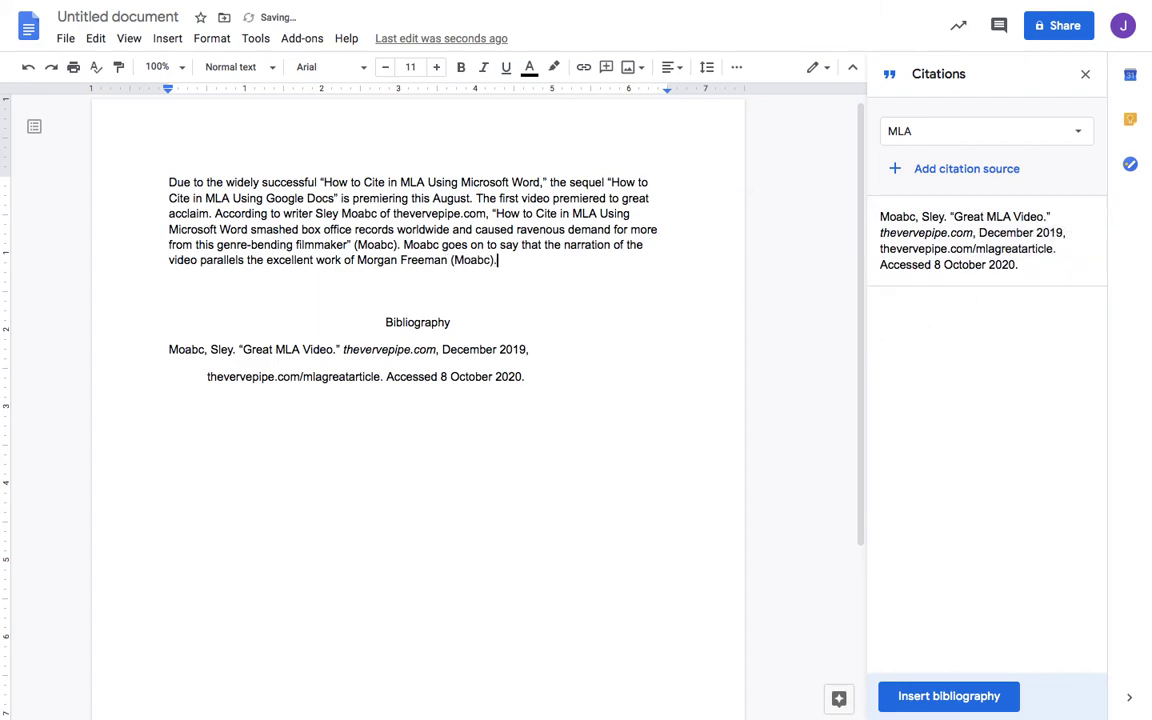
pyautogui.write('.')
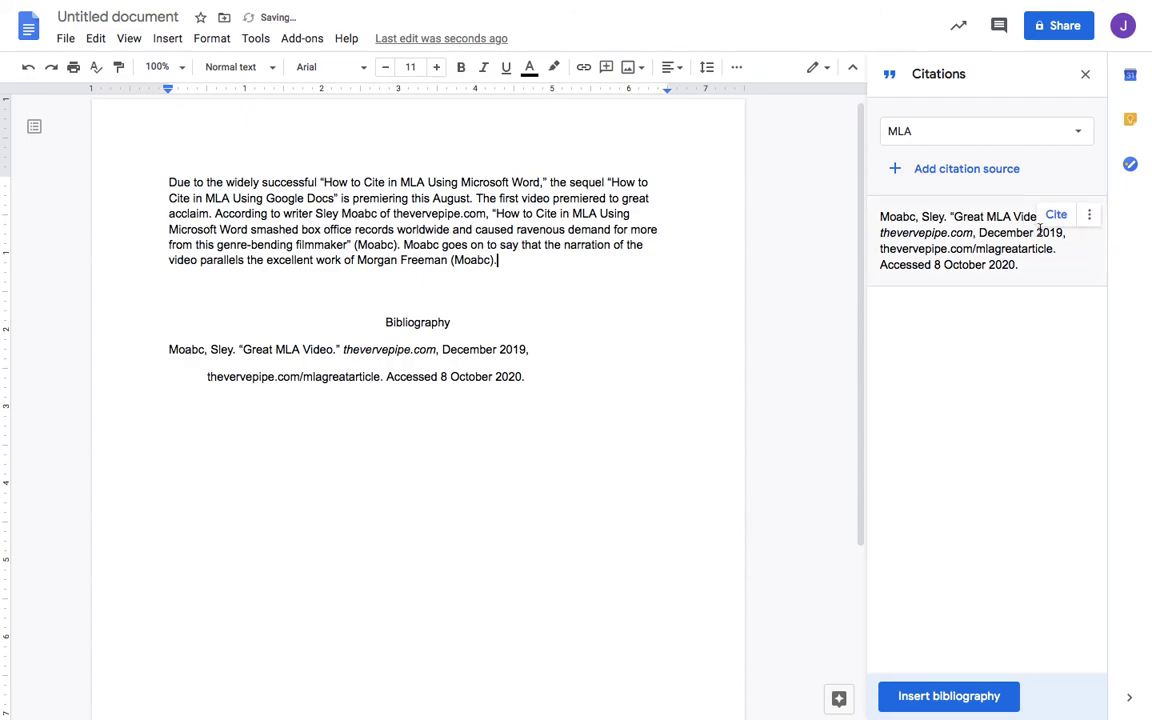
# Insert the same in-text citation five more times after the final sentence, and delete these repeated citations
pyautogui.click(1056, 217)
pyautogui.click(1056, 217)
pyautogui.click(1056, 217)
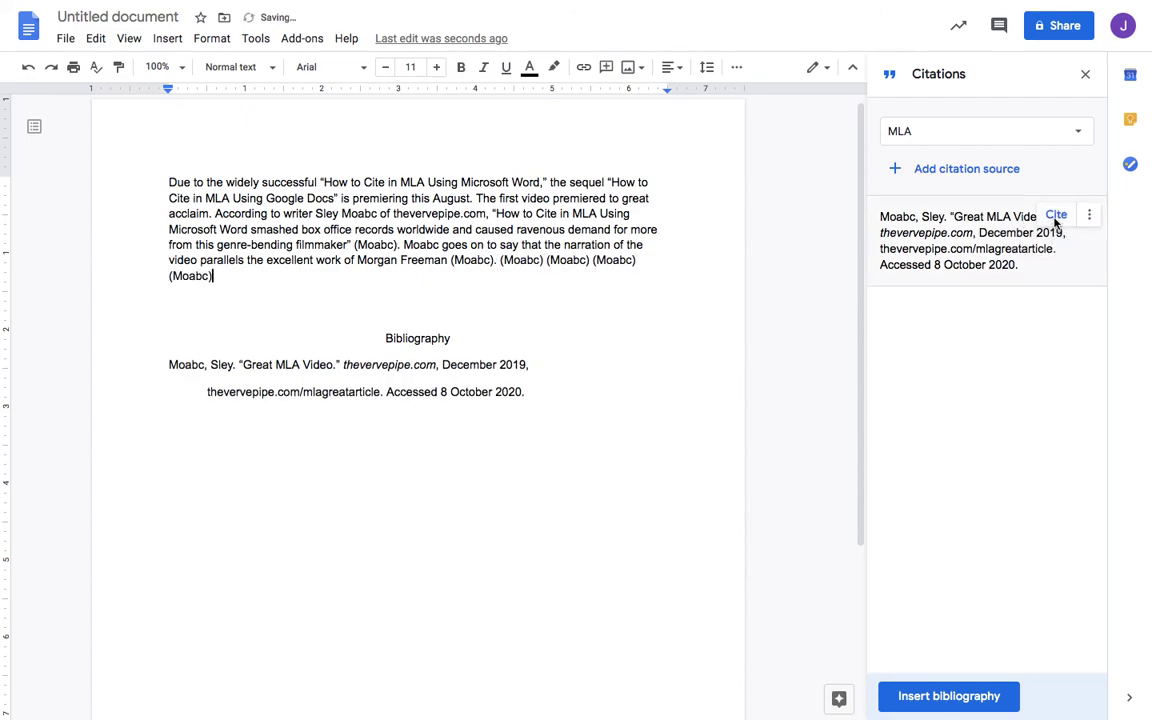
pyautogui.click(1056, 217)
pyautogui.click(1056, 217)
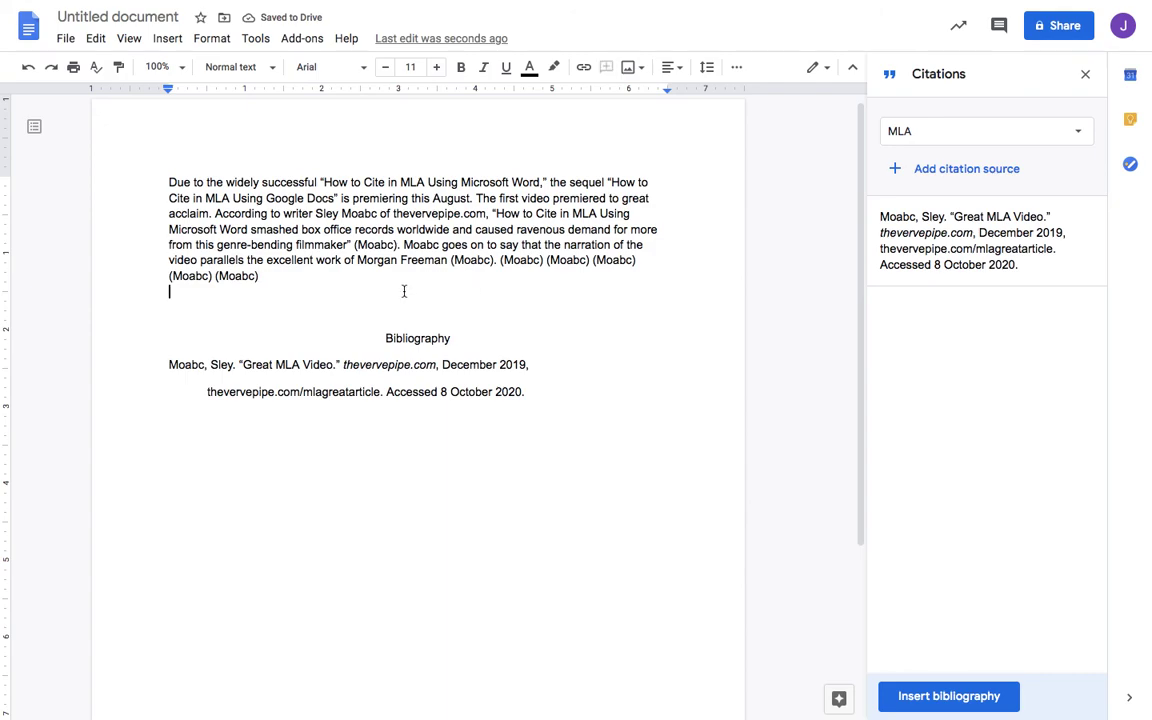
pyautogui.moveTo(259, 277); pyautogui.dragTo(498, 262)
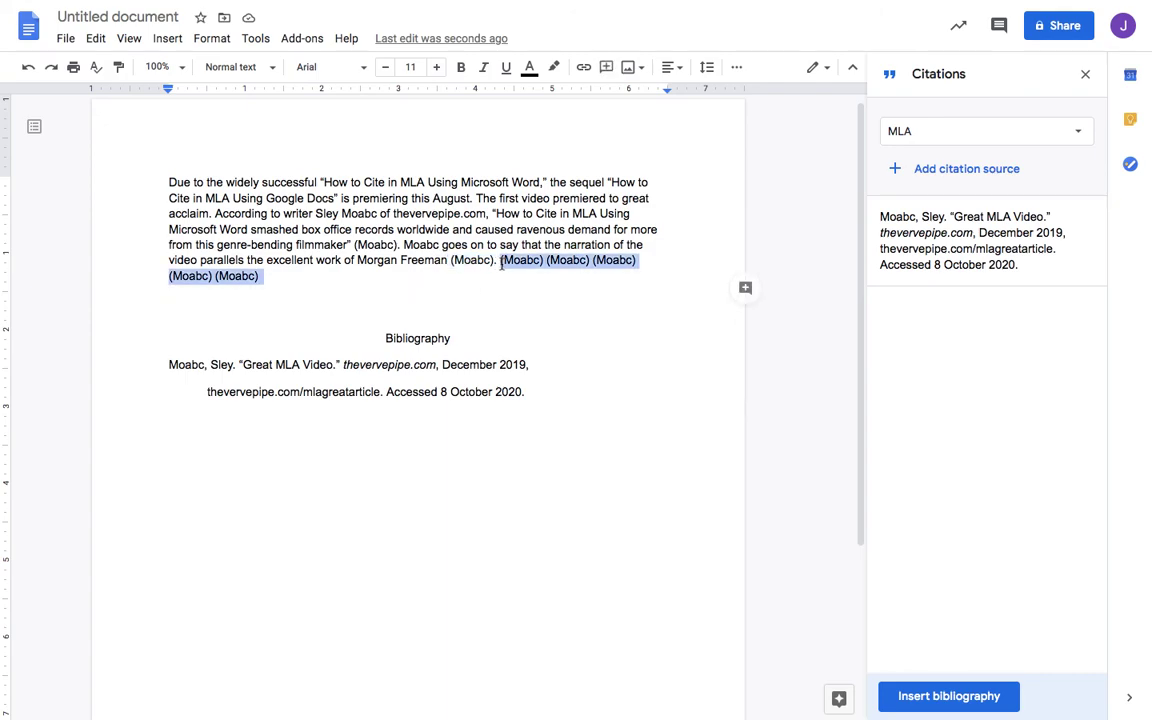
pyautogui.press('BackSpace')
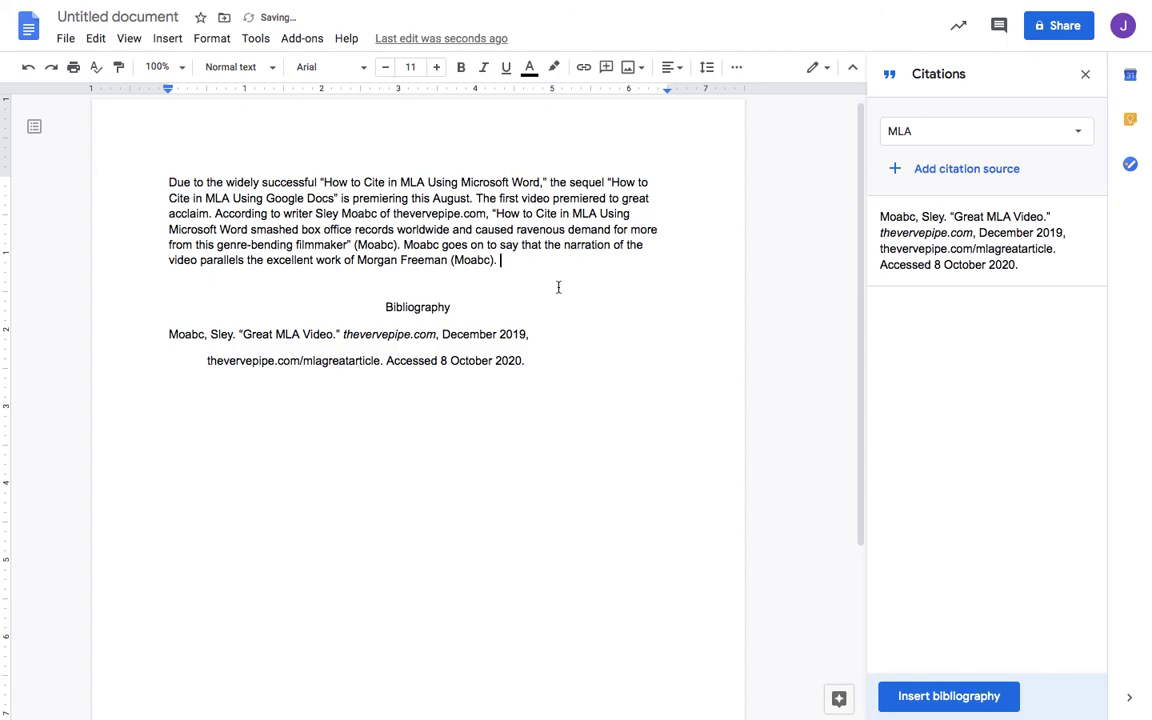